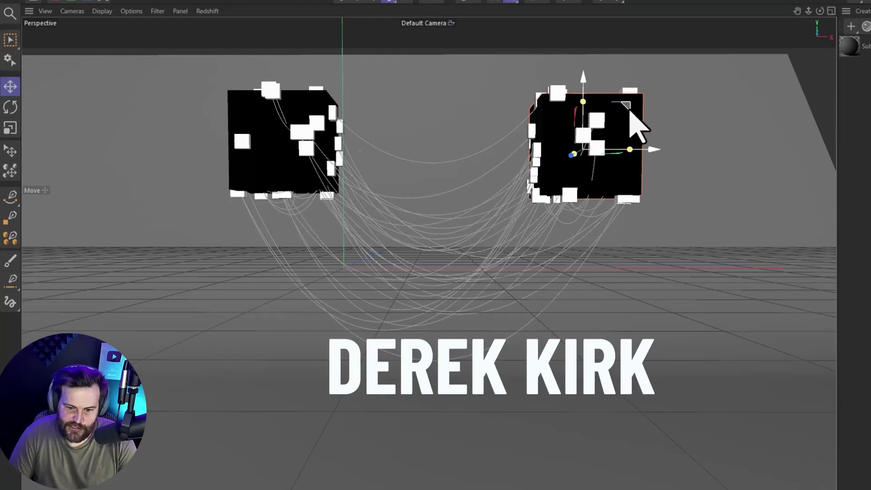
Step: Move the two cubes joined by hanging cables to preview how the strands follow them
{"action": "mouse_move", "coordinate": [630, 111]}
{"action": "left_mouse_down"}
{"action": "mouse_move", "coordinate": [707, 169]}
{"action": "mouse_move", "coordinate": [549, 91]}
{"action": "mouse_move", "coordinate": [642, 120]}
{"action": "left_mouse_up"}
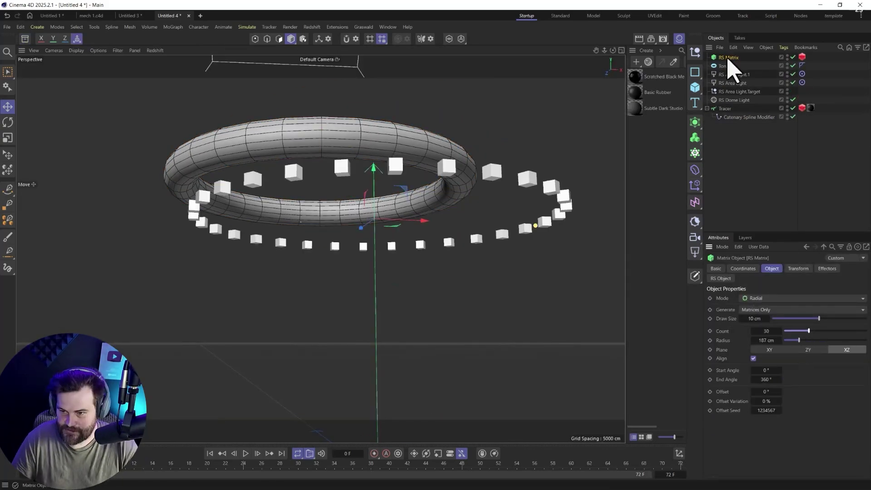
{"action": "left_click", "coordinate": [722, 67]}
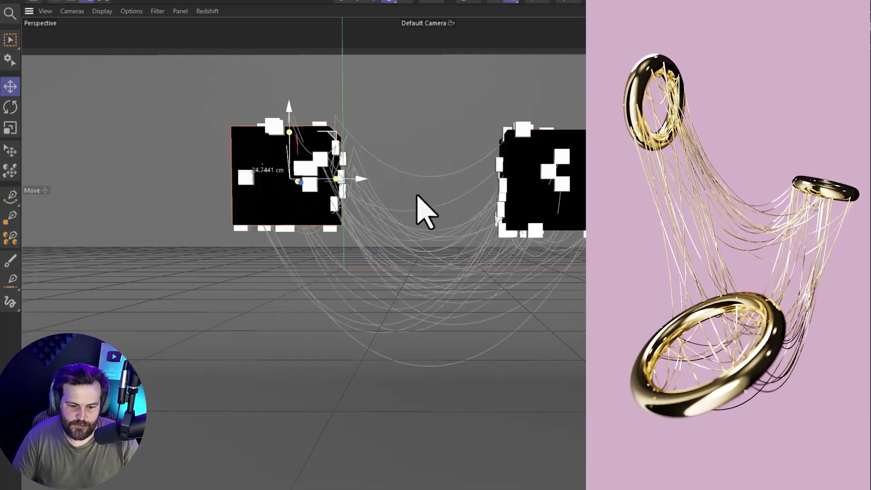
{"action": "left_click_drag", "start_coordinate": [422, 207], "coordinate": [267, 130]}
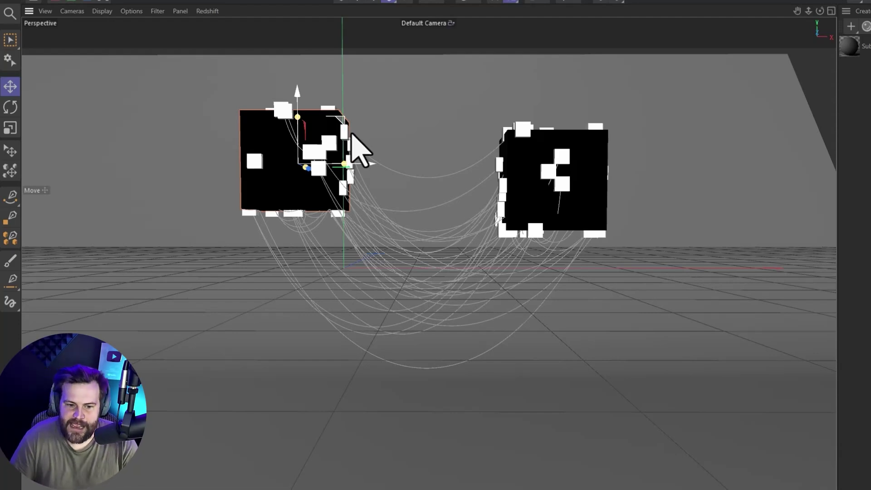
{"action": "left_click_drag", "start_coordinate": [345, 132], "coordinate": [358, 156]}
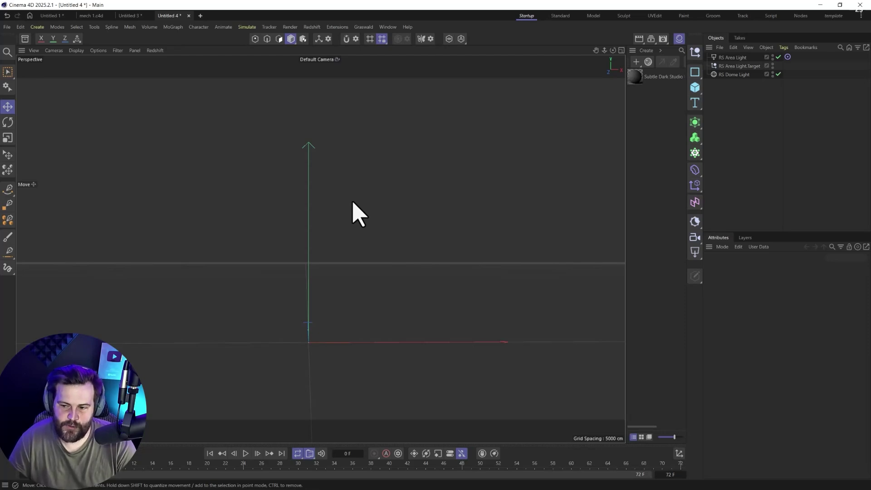
Step: Add two nulls and place them apart above the ground, one on each side of the vertical axis
{"action": "left_click", "coordinate": [694, 52]}
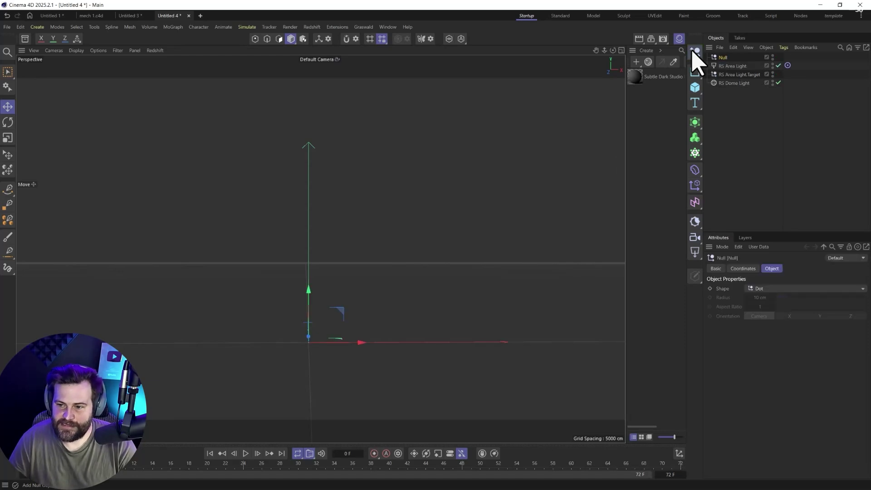
{"action": "left_click_drag", "start_coordinate": [355, 340], "coordinate": [315, 157]}
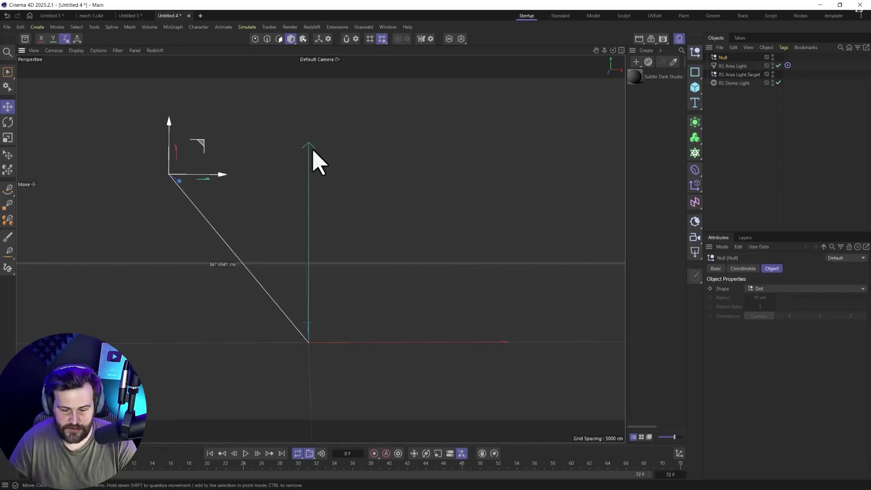
{"action": "left_click", "coordinate": [694, 51]}
{"action": "left_click_drag", "start_coordinate": [340, 311], "coordinate": [507, 139]}
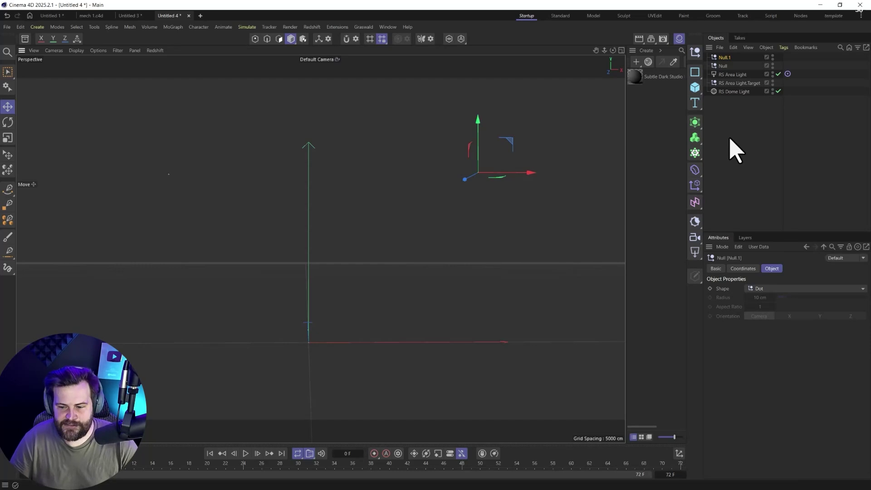
Step: Add a Tracer, link both nulls to it, and set its tracing mode to Connect All Objects
{"action": "left_click", "coordinate": [695, 154]}
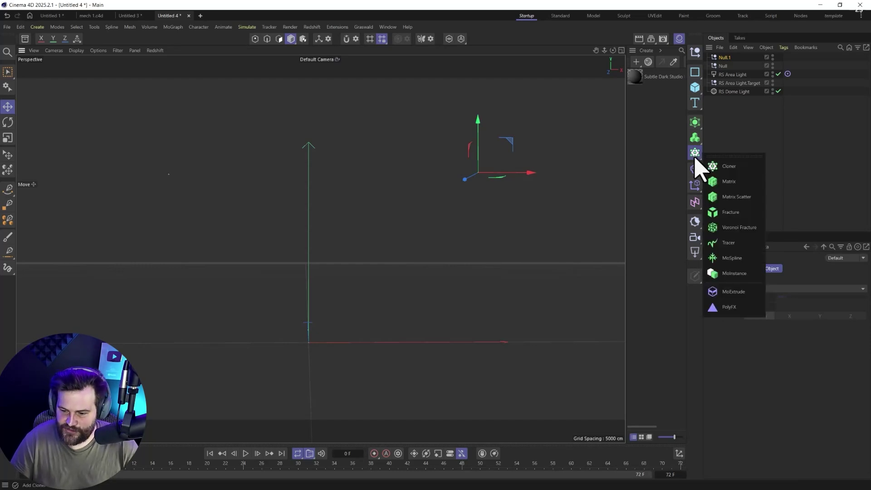
{"action": "left_click", "coordinate": [724, 245]}
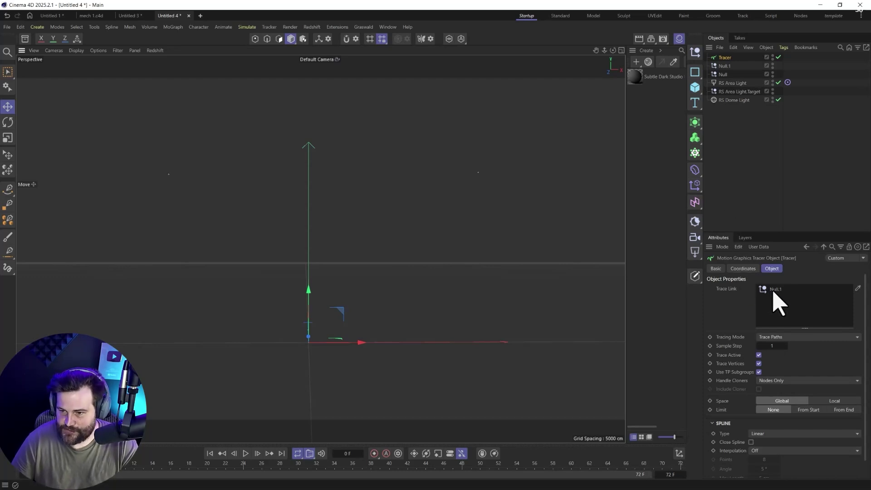
{"action": "mouse_move", "coordinate": [721, 75]}
{"action": "left_mouse_down"}
{"action": "mouse_move", "coordinate": [781, 263]}
{"action": "mouse_move", "coordinate": [778, 298]}
{"action": "left_mouse_up"}
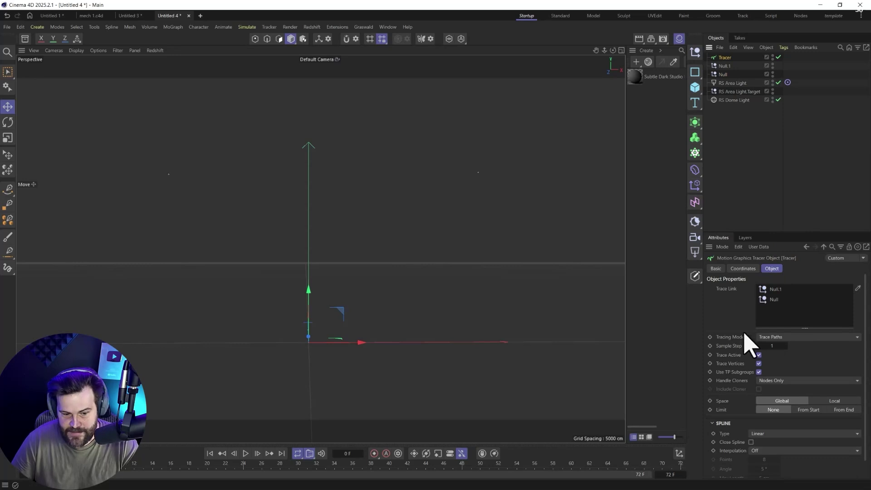
{"action": "left_click", "coordinate": [785, 338]}
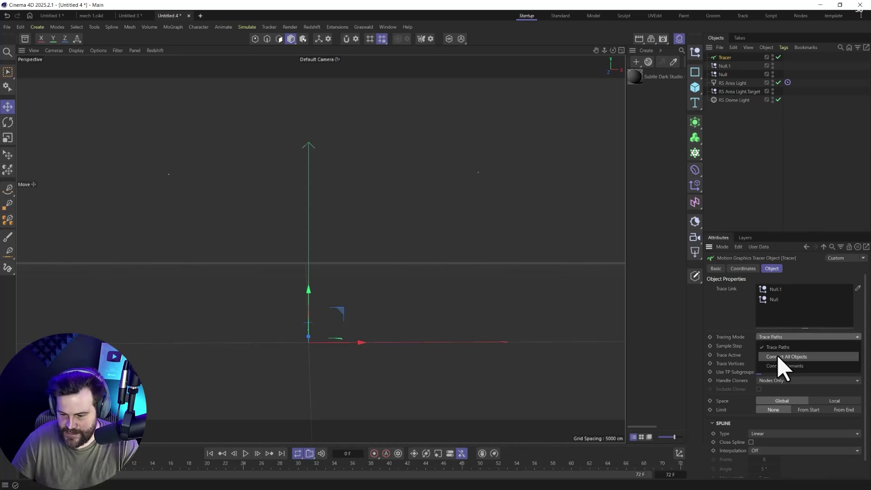
{"action": "left_click", "coordinate": [782, 357]}
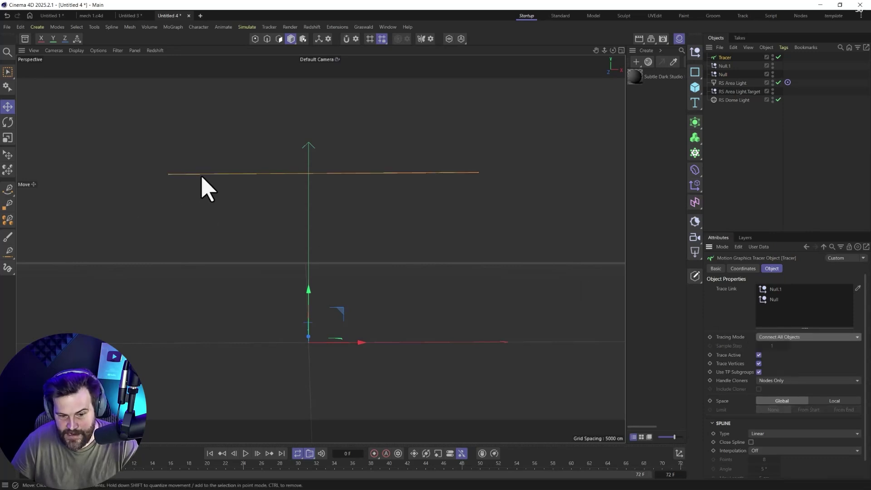
Step: Move Null.1 around to test the traced line, leaving it slightly closer to the other null
{"action": "left_click", "coordinate": [725, 66]}
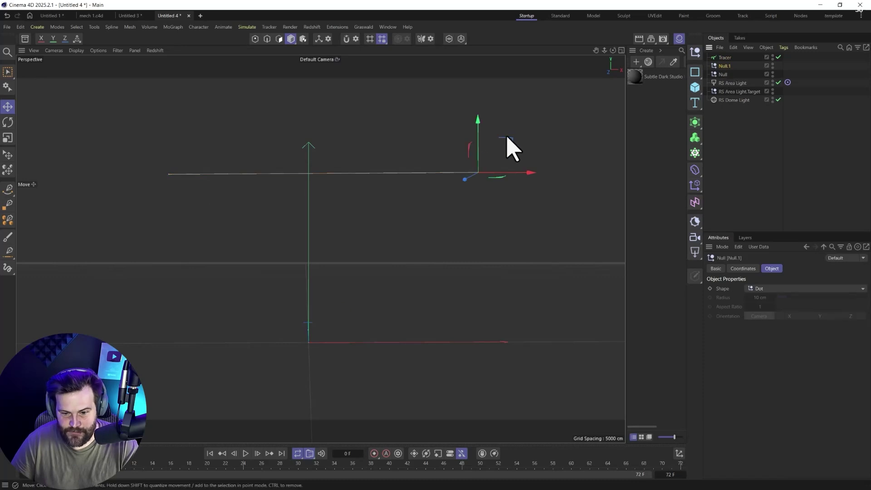
{"action": "mouse_move", "coordinate": [511, 148]}
{"action": "left_mouse_down"}
{"action": "mouse_move", "coordinate": [573, 216]}
{"action": "mouse_move", "coordinate": [568, 189]}
{"action": "mouse_move", "coordinate": [510, 142]}
{"action": "left_mouse_up"}
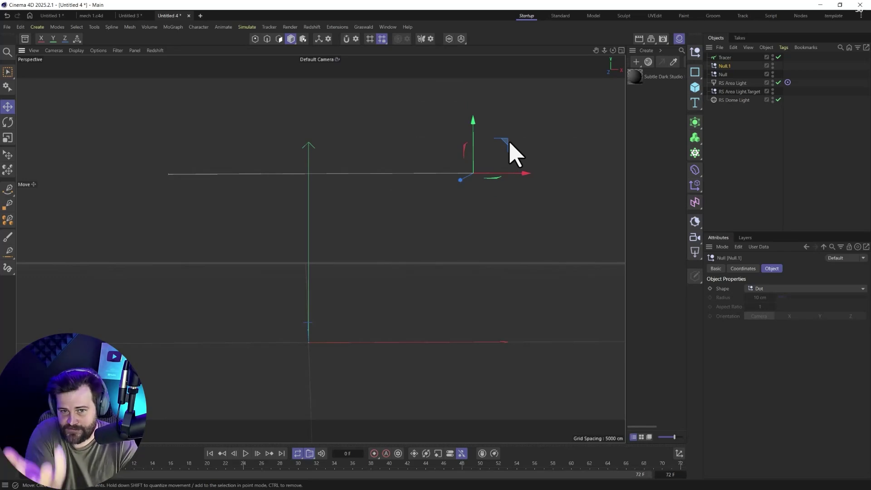
Step: Find the Catenary Spline Modifier among the asset operators and apply it to the Tracer
{"action": "left_click", "coordinate": [725, 58]}
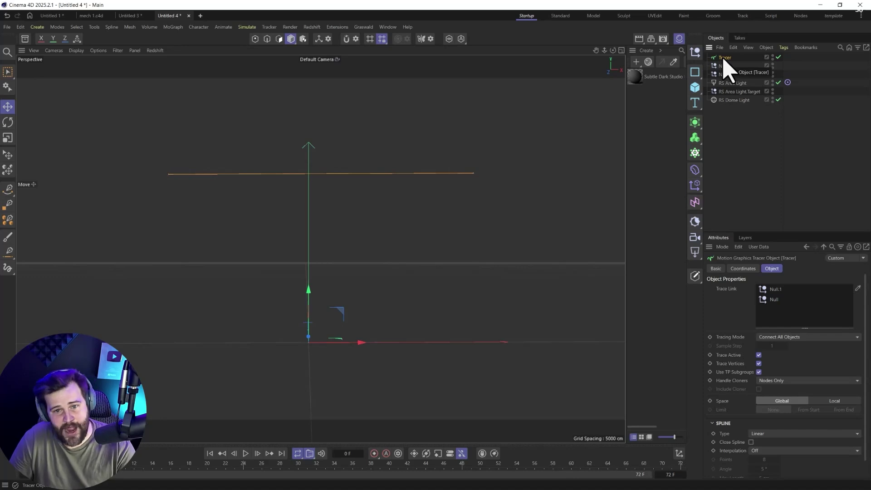
{"action": "left_click", "coordinate": [25, 38]}
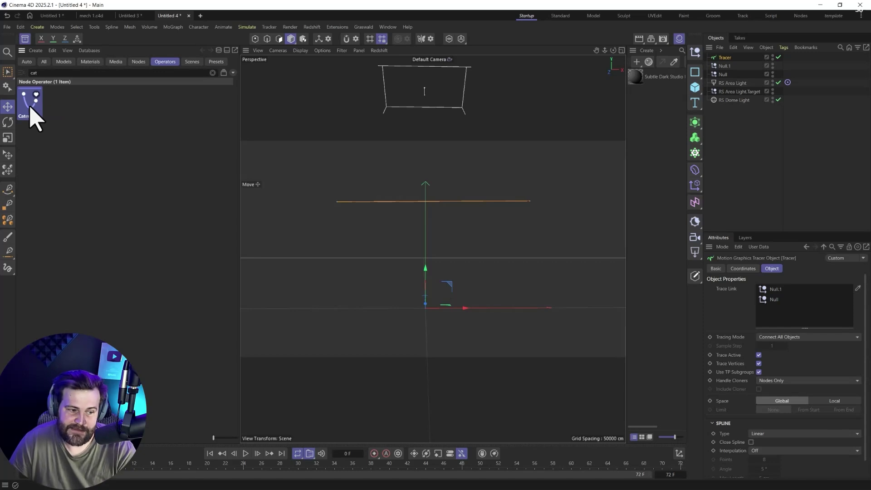
{"action": "left_click_drag", "start_coordinate": [34, 118], "coordinate": [729, 56]}
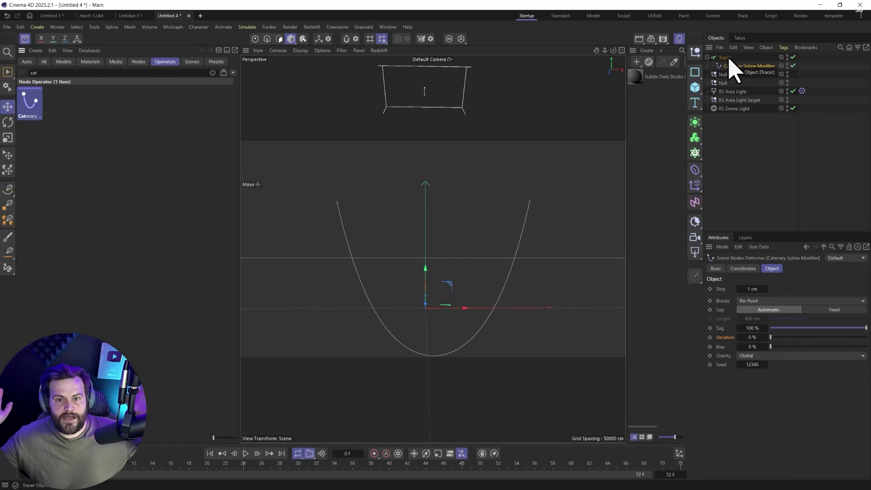
Step: Move Null.1 closer to the other null to test how the hanging curve follows it
{"action": "left_click", "coordinate": [725, 75]}
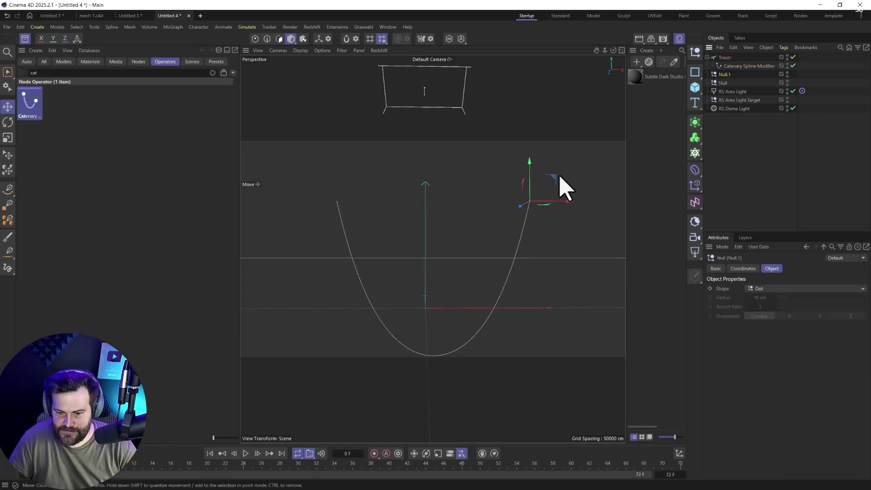
{"action": "left_click_drag", "start_coordinate": [561, 184], "coordinate": [498, 203]}
{"action": "left_click_drag", "start_coordinate": [413, 307], "coordinate": [432, 292], "text": "alt"}
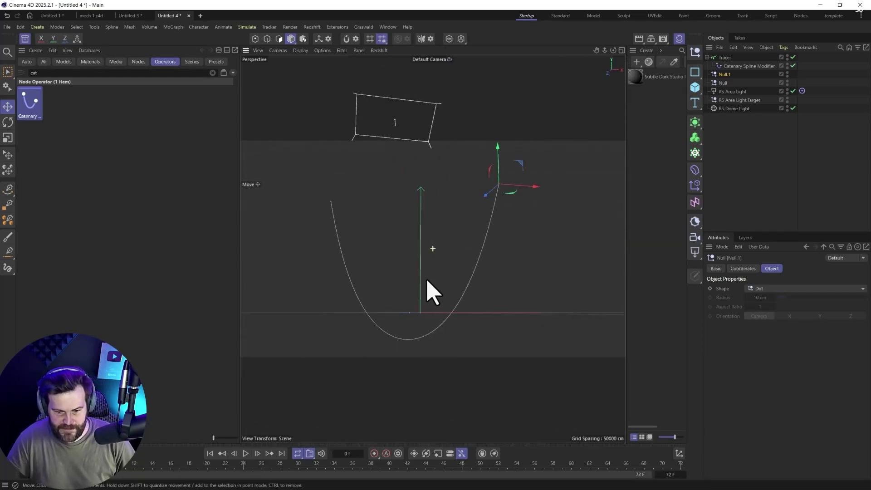
Step: Try a sag of 55 % and a variation of 64 % on the Catenary Spline Modifier, and test its bias
{"action": "left_click", "coordinate": [733, 66]}
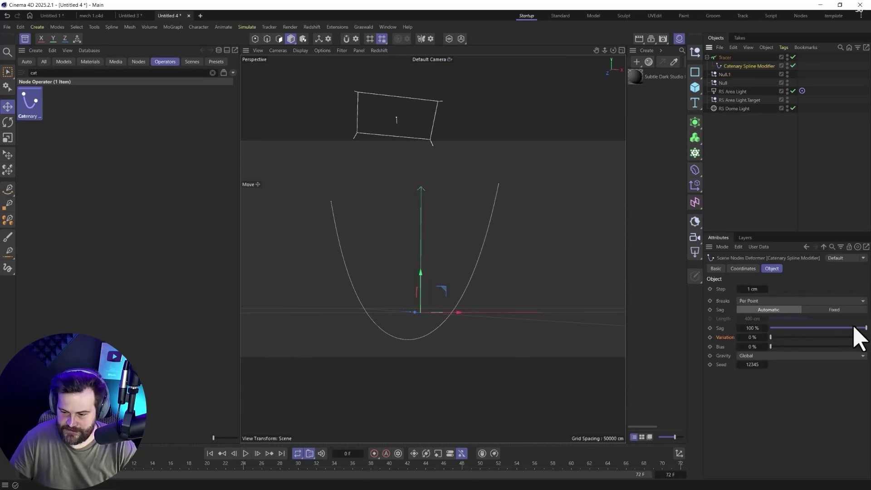
{"action": "left_click_drag", "start_coordinate": [855, 331], "coordinate": [833, 343]}
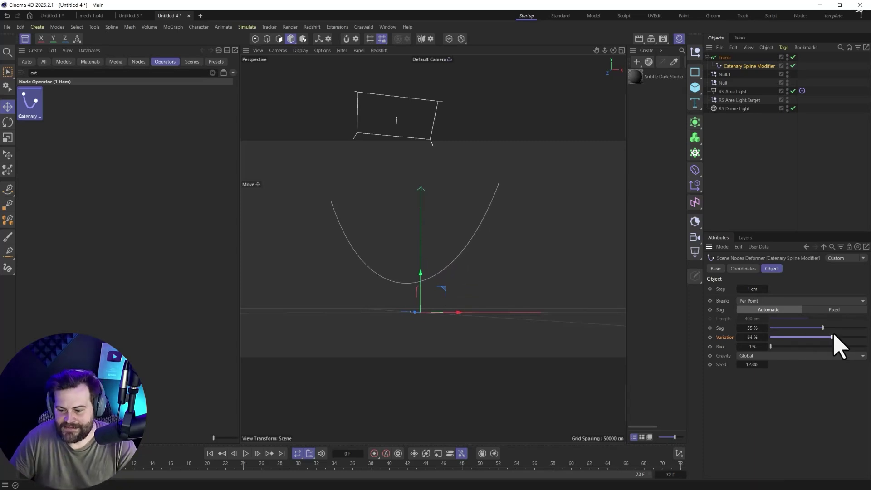
{"action": "left_click_drag", "start_coordinate": [782, 346], "coordinate": [705, 353]}
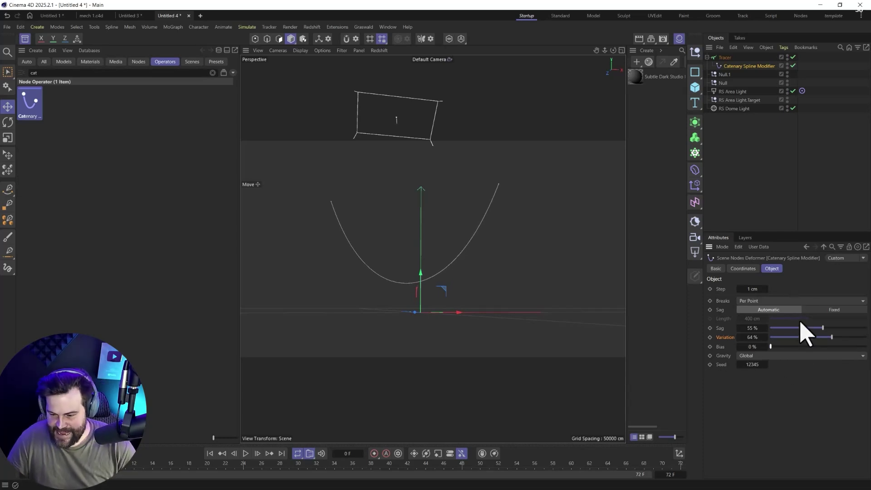
Step: Try a fixed sag length of 480 cm on the modifier and return to automatic sag at 46 % with 0 % variation
{"action": "left_click", "coordinate": [810, 309]}
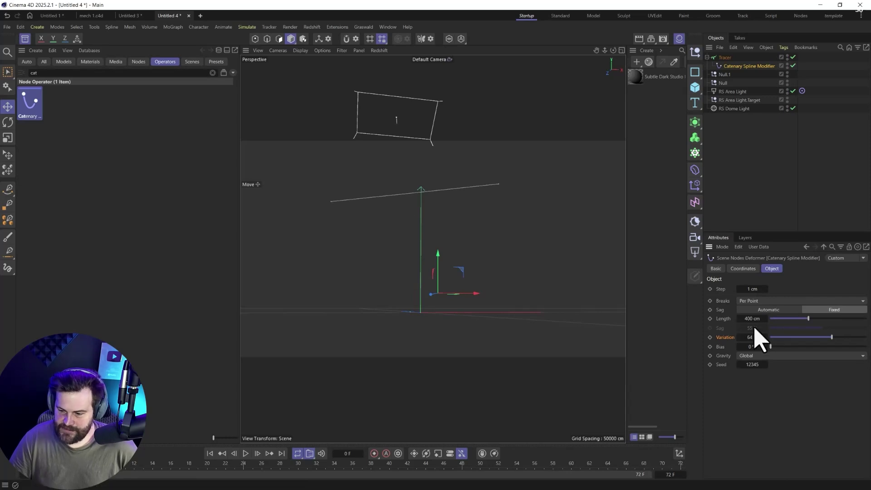
{"action": "left_click_drag", "start_coordinate": [814, 319], "coordinate": [715, 349]}
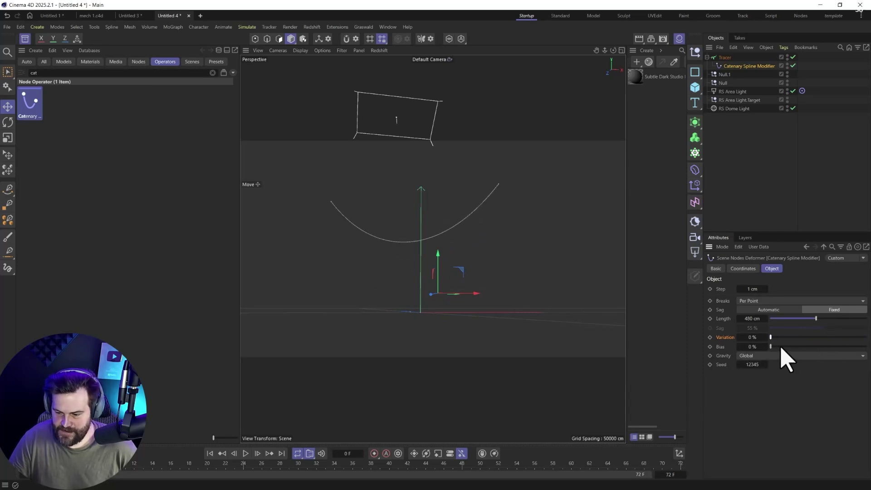
{"action": "left_click", "coordinate": [787, 309]}
{"action": "left_click_drag", "start_coordinate": [773, 328], "coordinate": [814, 328]}
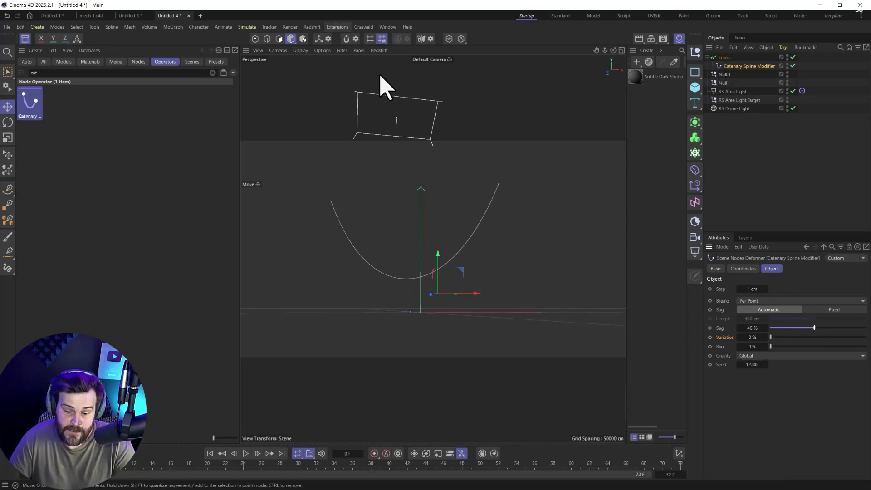
Step: Put the Tracer inside a Sweep and add a circle spline as its profile
{"action": "left_click", "coordinate": [724, 58]}
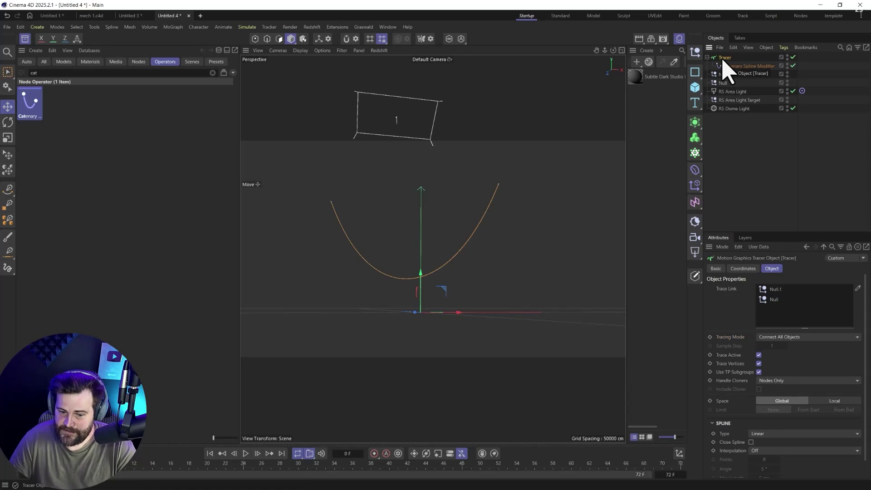
{"action": "left_click", "coordinate": [696, 123]}
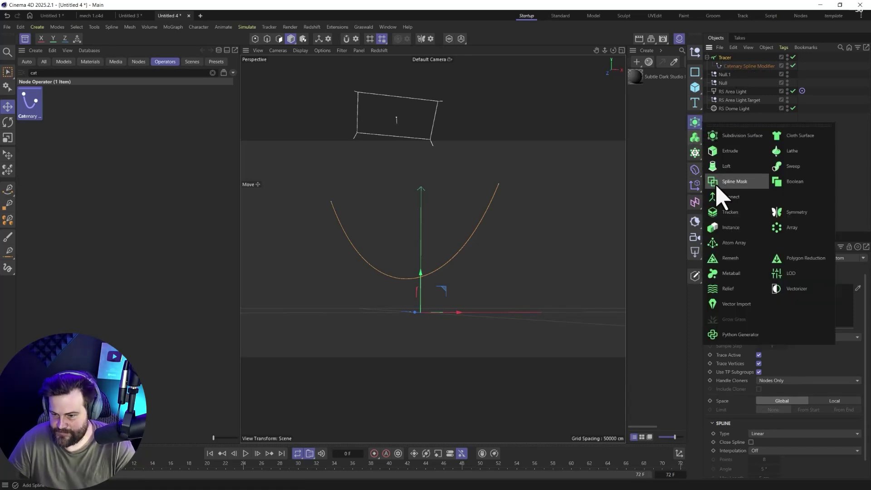
{"action": "left_click", "coordinate": [795, 168], "text": "alt"}
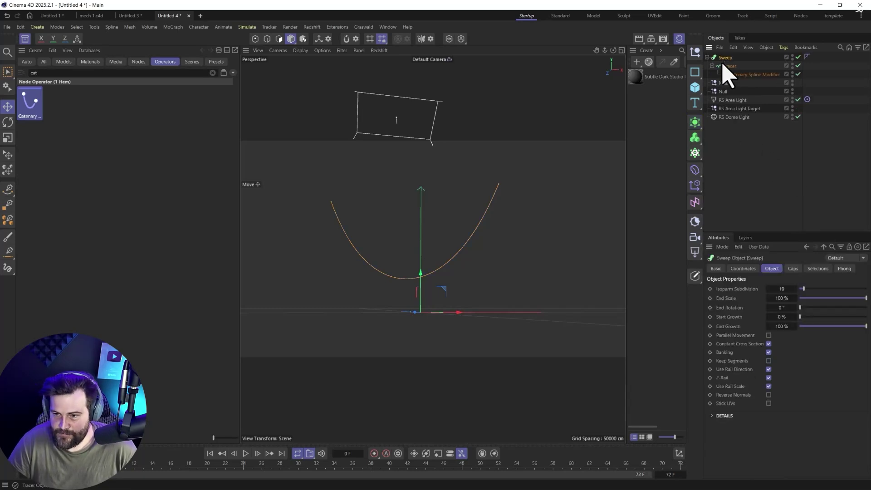
{"action": "left_click", "coordinate": [695, 73]}
{"action": "left_click", "coordinate": [772, 105]}
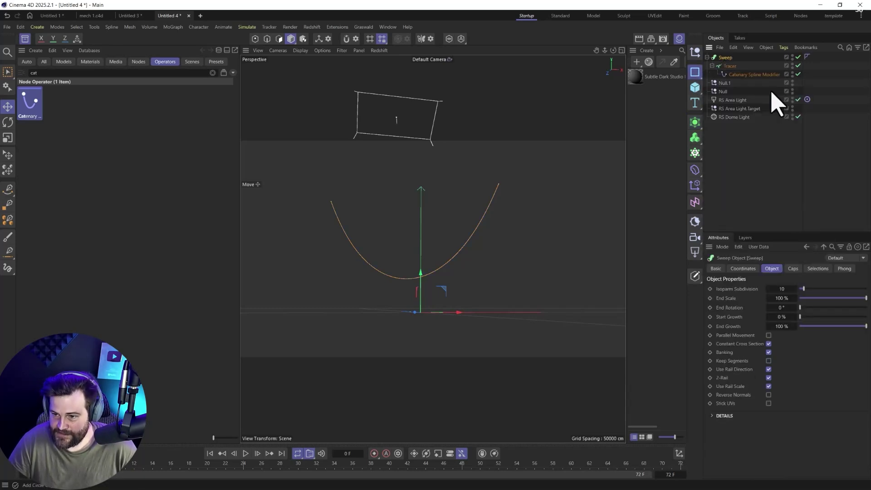
{"action": "left_click_drag", "start_coordinate": [726, 63], "coordinate": [728, 68]}
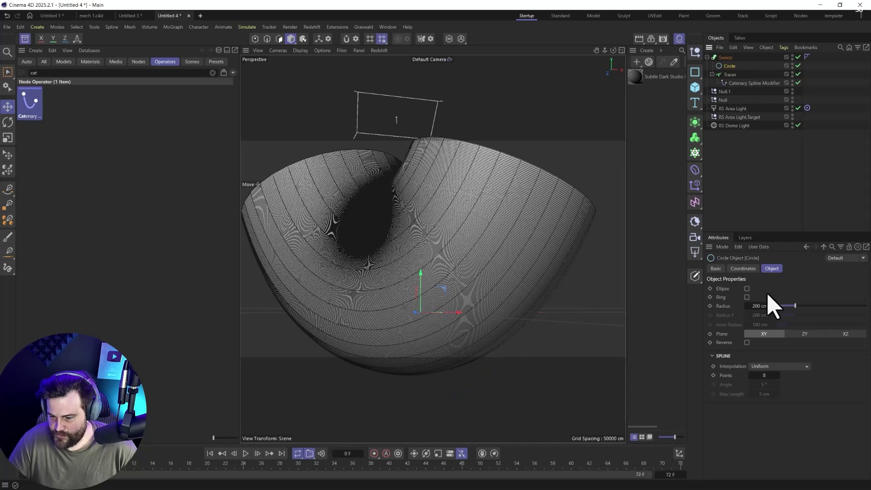
Step: Set the sweep profile circle's radius to 2 cm
{"action": "left_click", "coordinate": [756, 306]}
{"action": "type", "text": "2"}
{"action": "key", "text": "Return"}
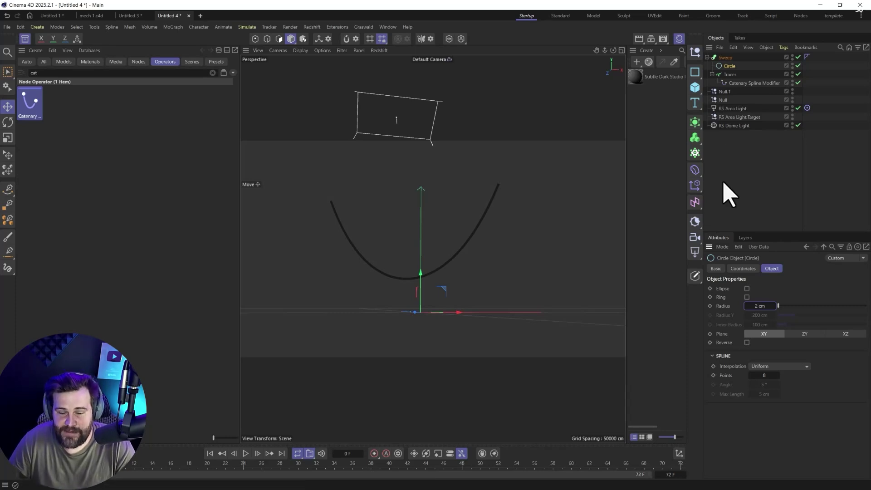
Step: Take the Tracer out of the Sweep and delete the Sweep together with its circle
{"action": "left_click_drag", "start_coordinate": [726, 74], "coordinate": [727, 154]}
{"action": "left_click", "coordinate": [725, 58]}
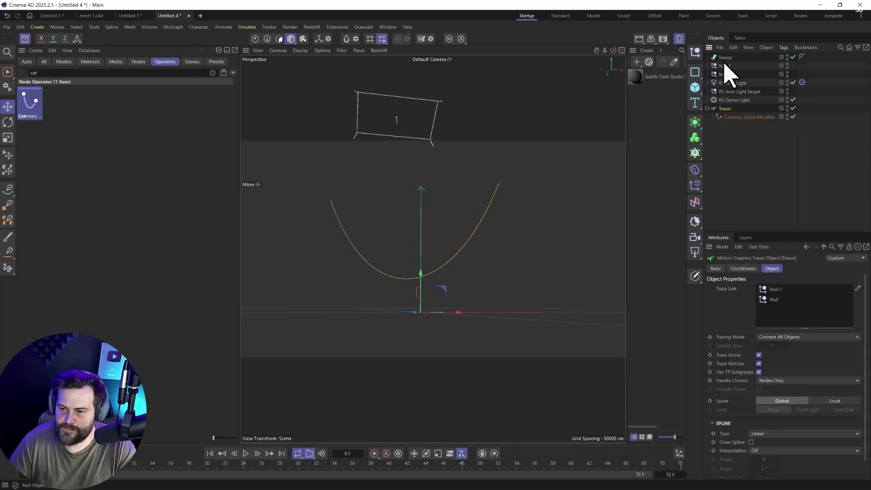
{"action": "key", "text": "Delete"}
Step: Add an RS Object render tag to the Tracer
{"action": "right_click", "coordinate": [726, 99]}
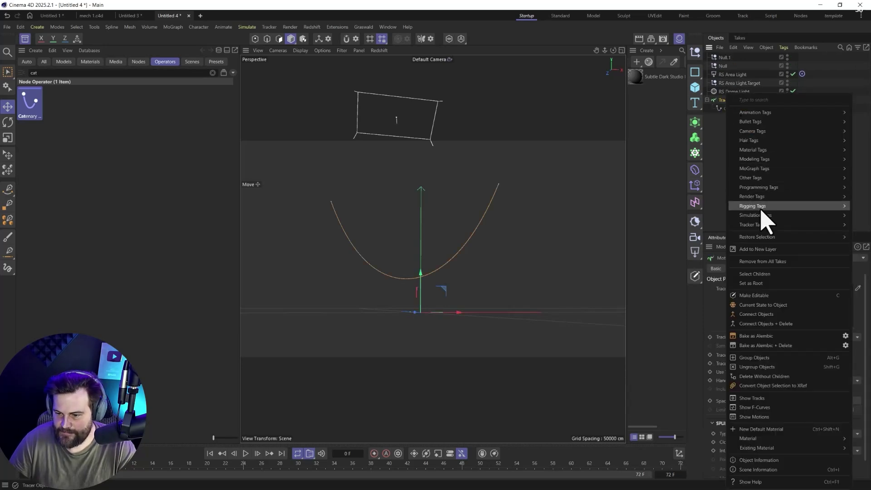
{"action": "mouse_move", "coordinate": [760, 207]}
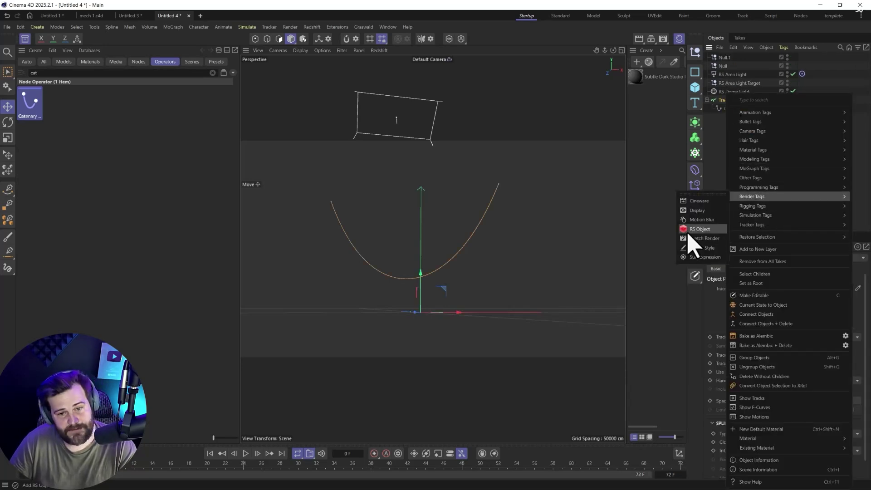
{"action": "left_click", "coordinate": [690, 230]}
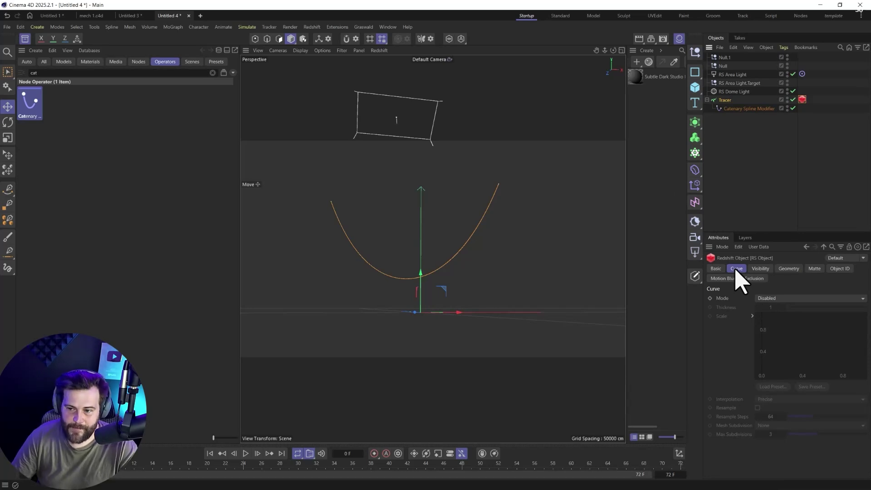
Step: Set the Tracer's RS Object tag curve mode to Capsules with thickness 10 and start rendering the Redshift view in the viewport
{"action": "left_click", "coordinate": [777, 298]}
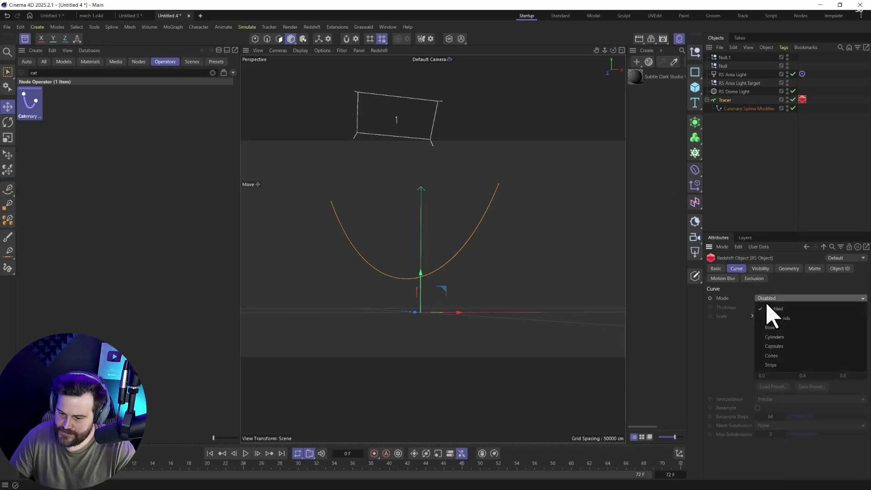
{"action": "left_click", "coordinate": [770, 346]}
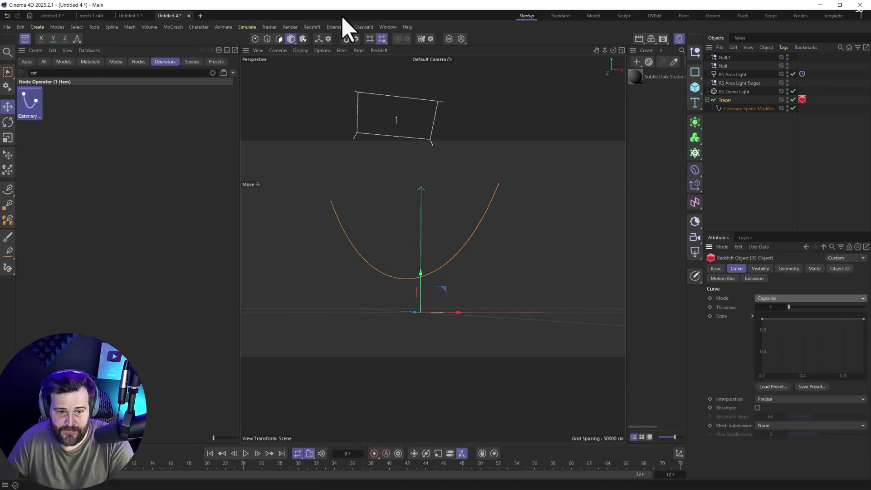
{"action": "left_click", "coordinate": [378, 51]}
{"action": "left_click", "coordinate": [390, 66]}
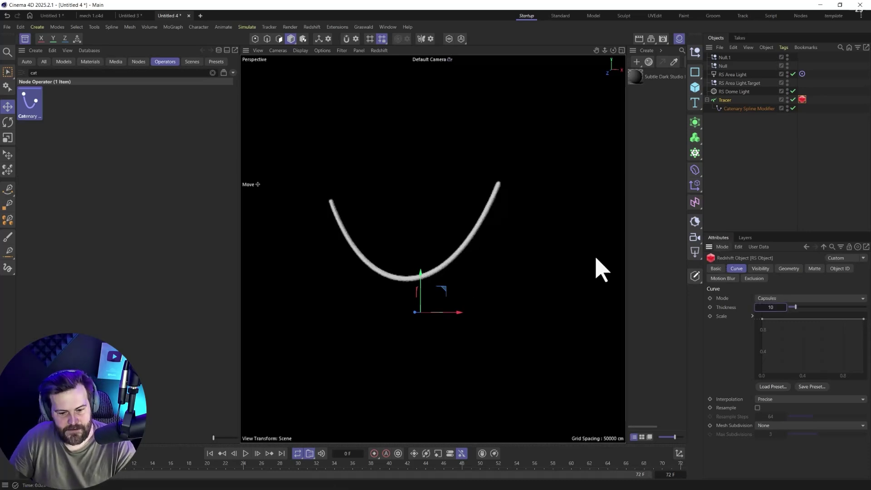
Step: Try tapering the cable by adding a middle point to the thickness scale curve and pulling it down to zero
{"action": "right_click", "coordinate": [814, 317]}
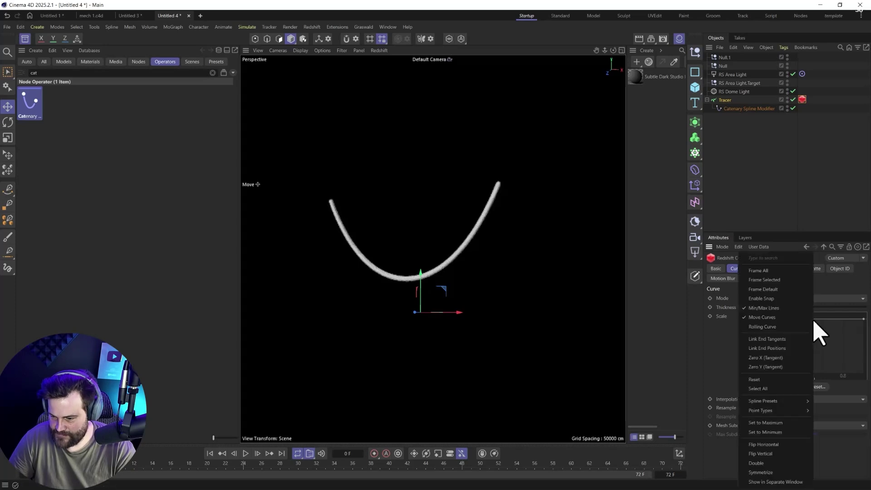
{"action": "key", "text": "Escape"}
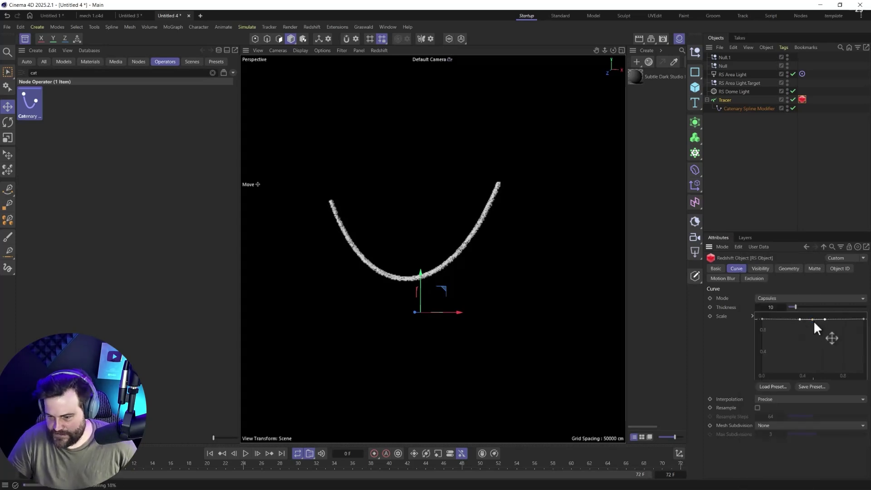
{"action": "left_click_drag", "start_coordinate": [813, 320], "coordinate": [816, 372]}
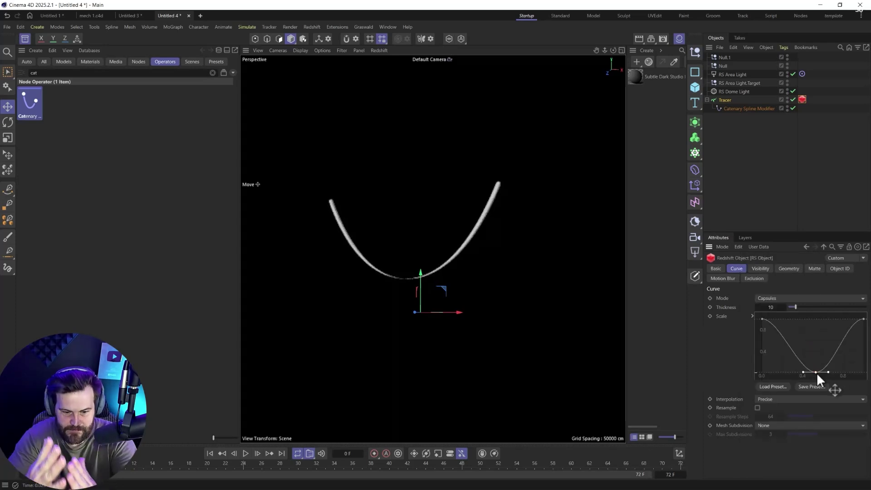
{"action": "key", "text": "ctrl+z"}
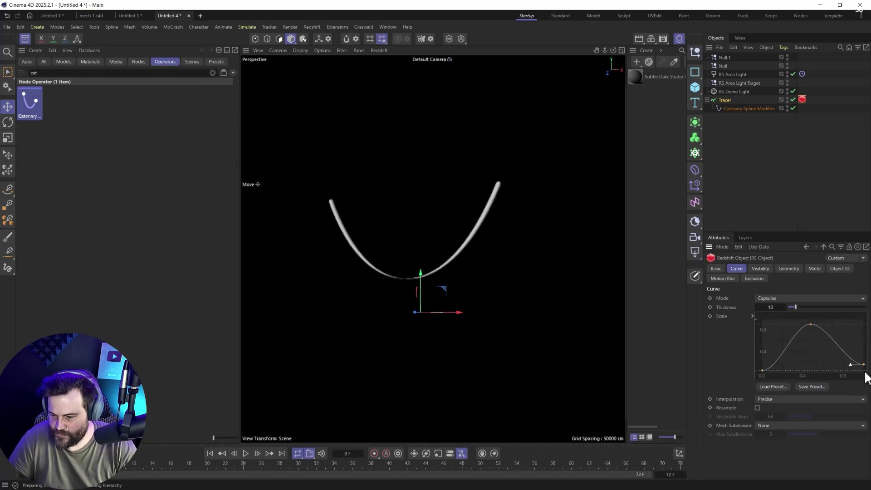
Step: Try other thickness profiles by moving the end and middle points of the scale curve
{"action": "left_click_drag", "start_coordinate": [865, 372], "coordinate": [867, 382]}
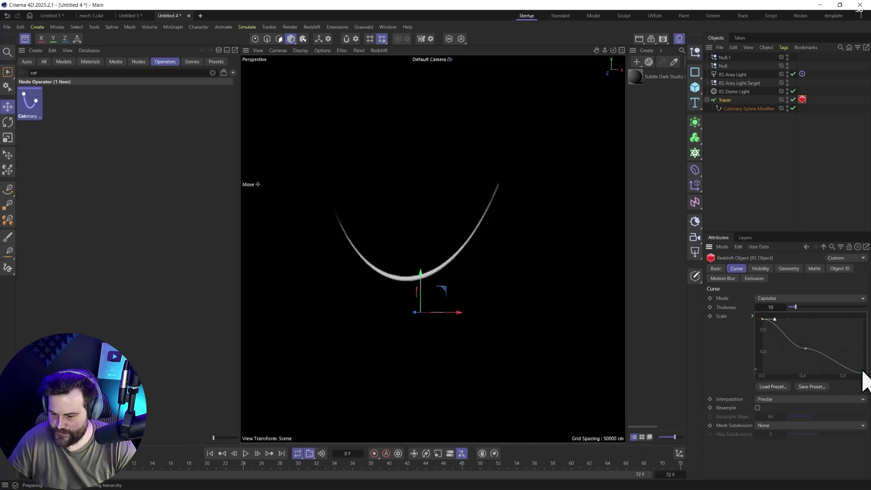
{"action": "left_click_drag", "start_coordinate": [863, 371], "coordinate": [863, 336]}
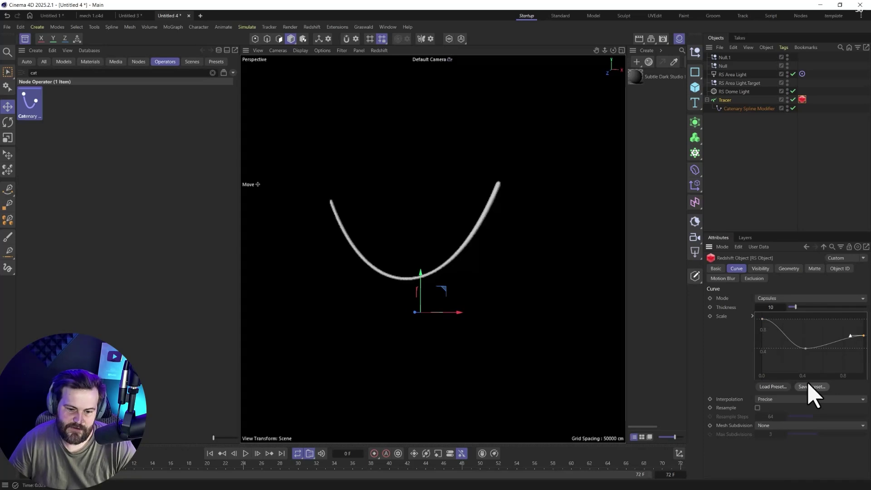
{"action": "mouse_move", "coordinate": [807, 339]}
{"action": "left_mouse_down"}
{"action": "mouse_move", "coordinate": [816, 338]}
{"action": "mouse_move", "coordinate": [817, 380]}
{"action": "mouse_move", "coordinate": [803, 359]}
{"action": "mouse_move", "coordinate": [809, 313]}
{"action": "mouse_move", "coordinate": [802, 349]}
{"action": "left_mouse_up"}
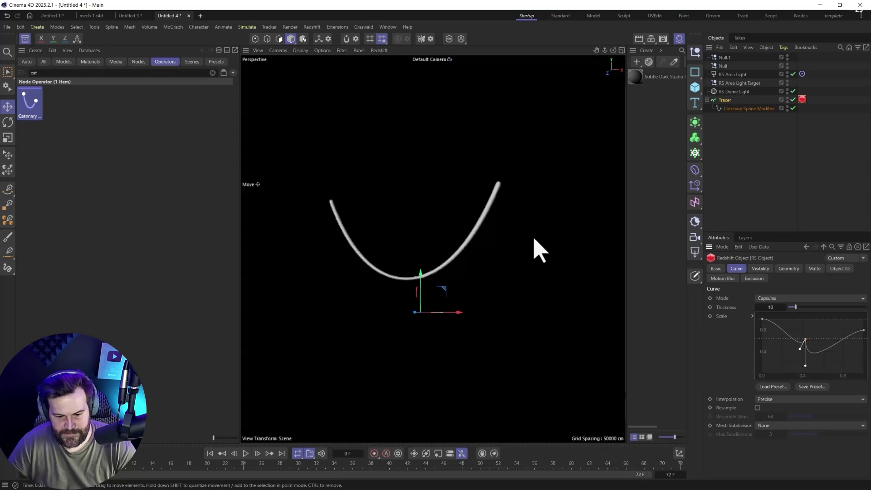
Step: Reset the scale curve and raise its start point to maximum for a uniform cable thickness
{"action": "right_click", "coordinate": [794, 330]}
{"action": "left_click", "coordinate": [816, 388]}
{"action": "right_click", "coordinate": [801, 373]}
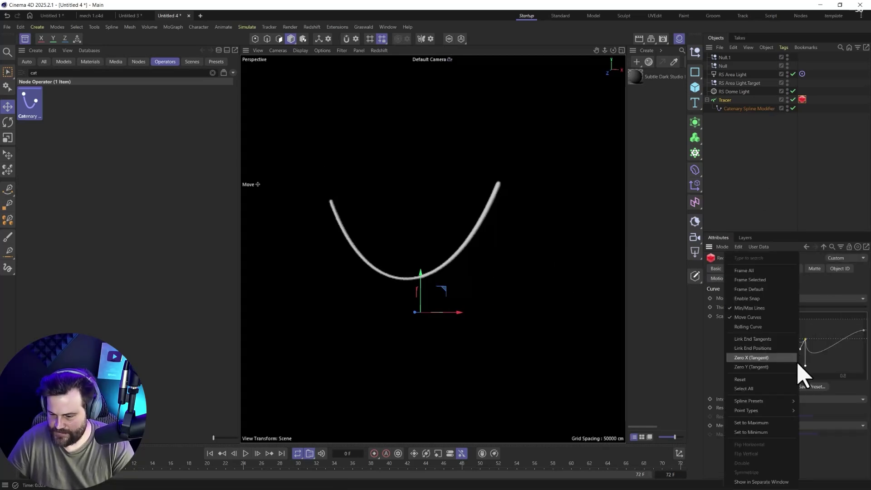
{"action": "left_click", "coordinate": [743, 380]}
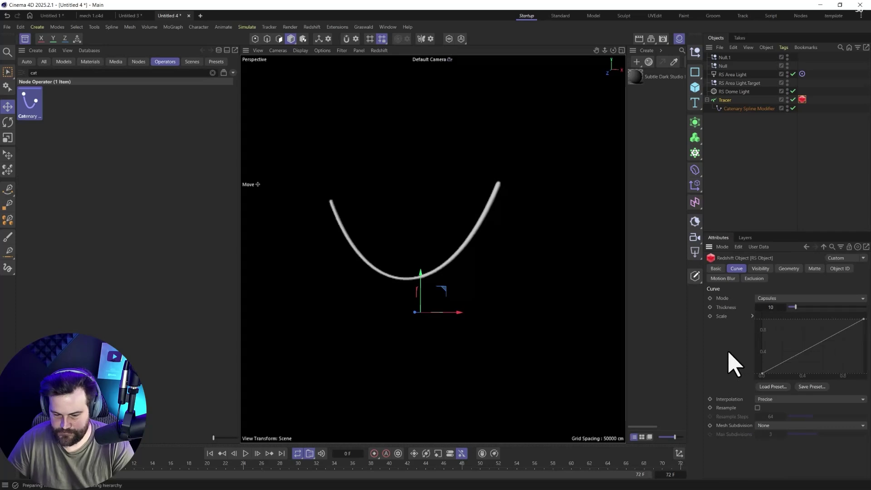
{"action": "left_click_drag", "start_coordinate": [762, 374], "coordinate": [753, 324]}
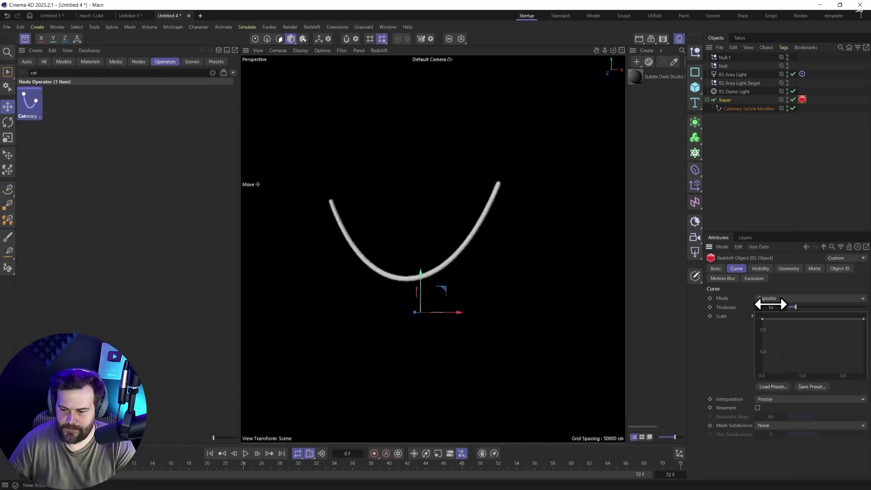
Step: Set the curve thickness in the RS Object tag to 1
{"action": "left_click", "coordinate": [771, 307]}
{"action": "type", "text": "1"}
{"action": "key", "text": "Return"}
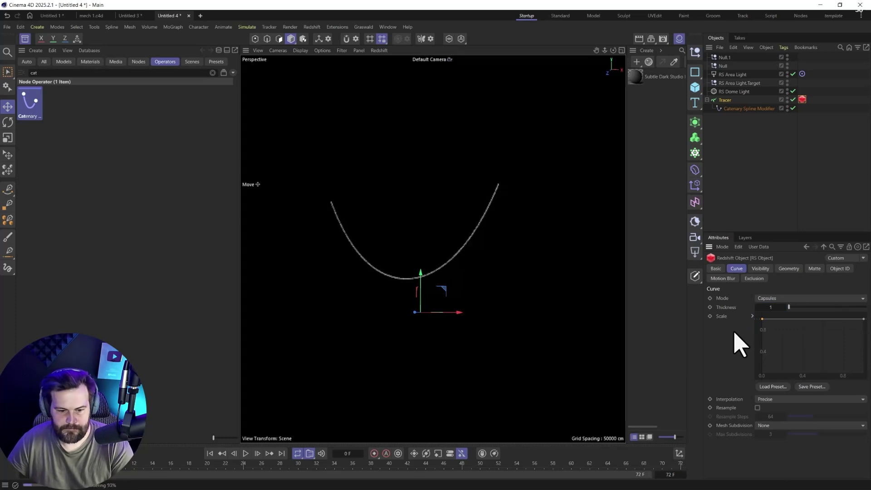
Step: Move the null at one end of the cable around to test how the rendered cable follows it
{"action": "left_click", "coordinate": [723, 66]}
{"action": "left_click_drag", "start_coordinate": [349, 191], "coordinate": [345, 222]}
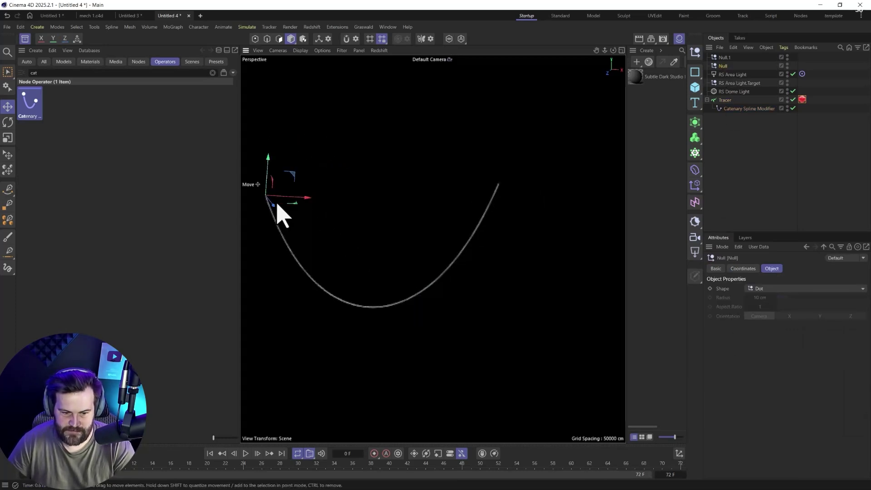
{"action": "key", "text": "ctrl+z"}
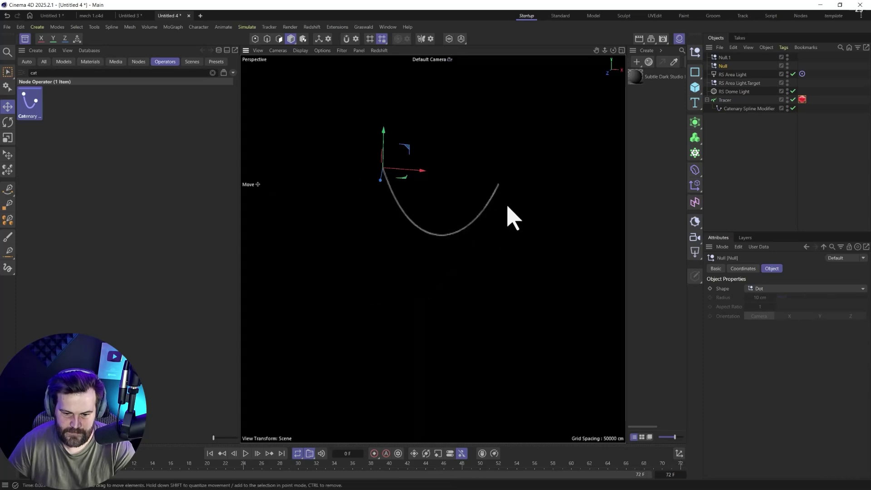
Step: Stop the Redshift rendering in the viewport and clear the object selection
{"action": "left_click", "coordinate": [378, 50]}
{"action": "left_click", "coordinate": [381, 66]}
{"action": "left_click", "coordinate": [725, 150]}
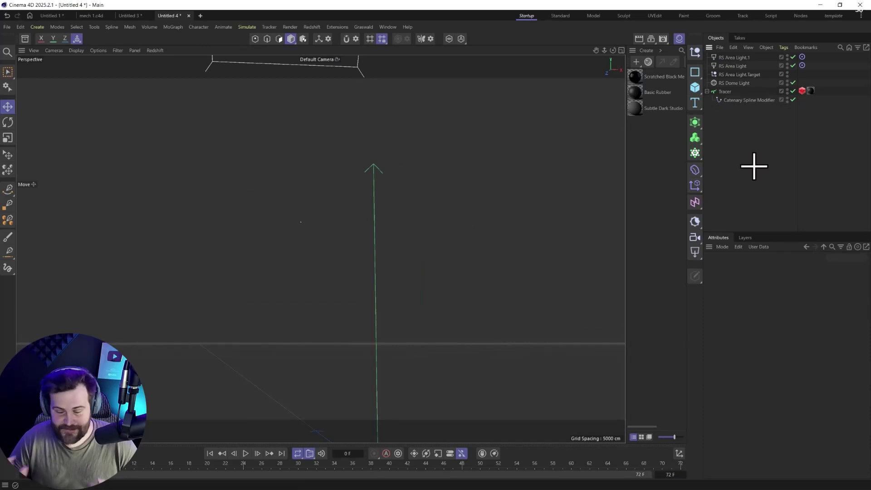
Step: Add a torus raised above the floor, with about 142 cm ring radius and 16 cm pipe radius, shifted slightly sideways along X
{"action": "left_click", "coordinate": [695, 88]}
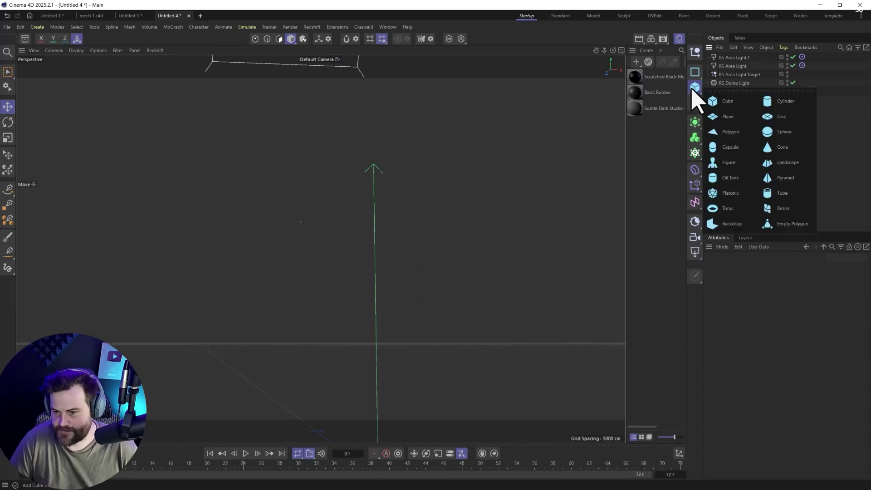
{"action": "left_click", "coordinate": [728, 208]}
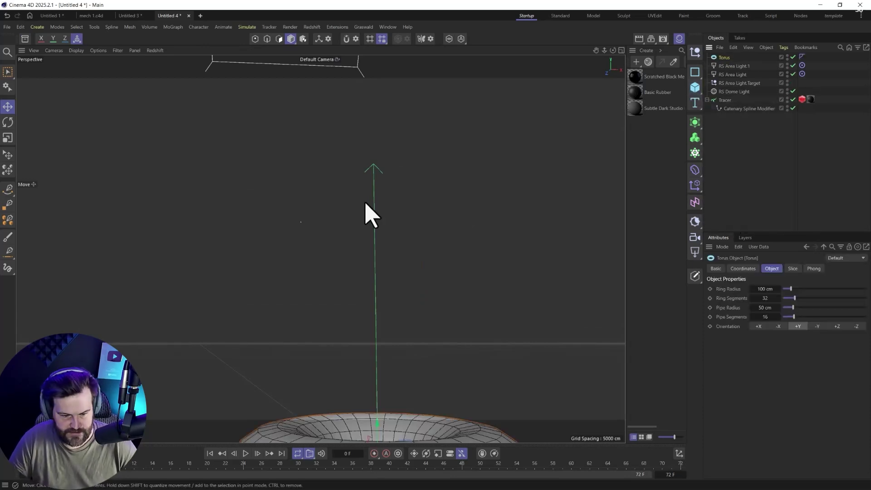
{"action": "left_click_drag", "start_coordinate": [379, 428], "coordinate": [352, 145]}
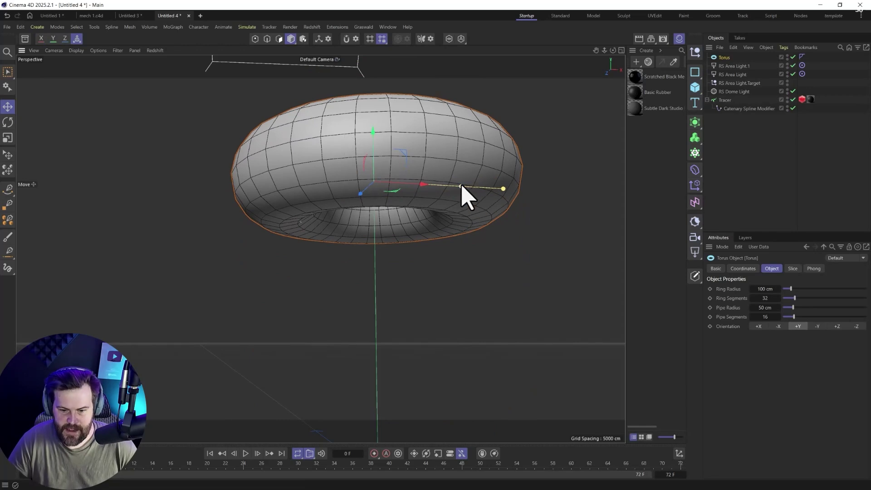
{"action": "left_click_drag", "start_coordinate": [467, 189], "coordinate": [508, 195]}
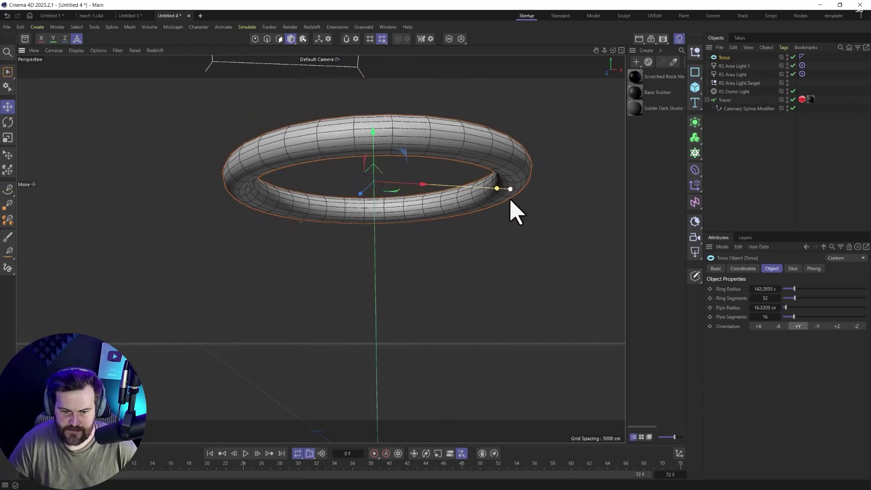
{"action": "left_click_drag", "start_coordinate": [404, 156], "coordinate": [355, 166]}
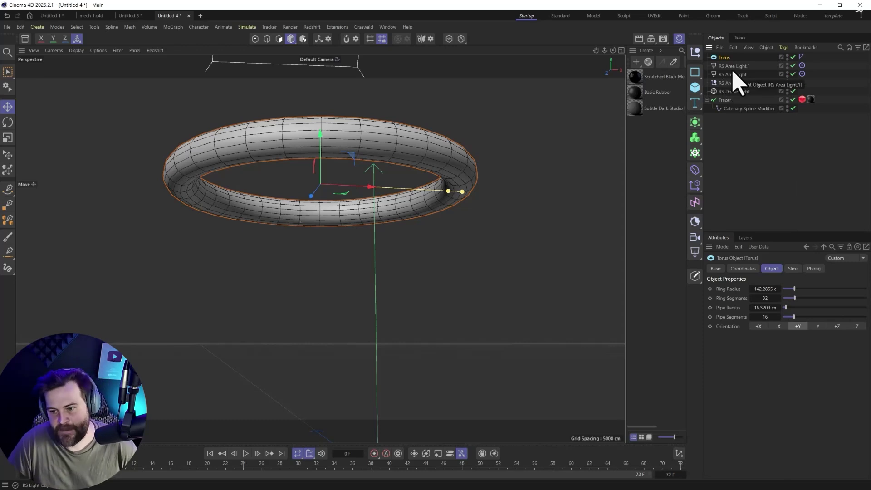
Step: Add an RS Matrix object and raise it to just below the torus
{"action": "left_click", "coordinate": [696, 153]}
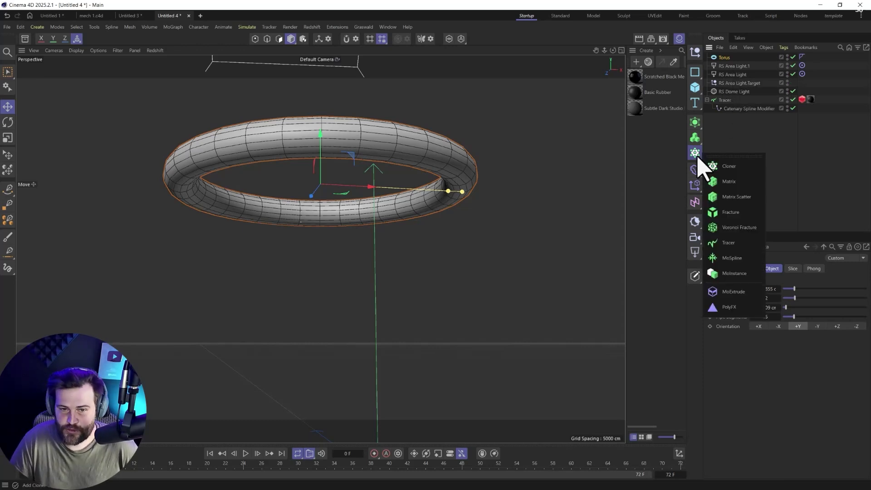
{"action": "left_click", "coordinate": [721, 200]}
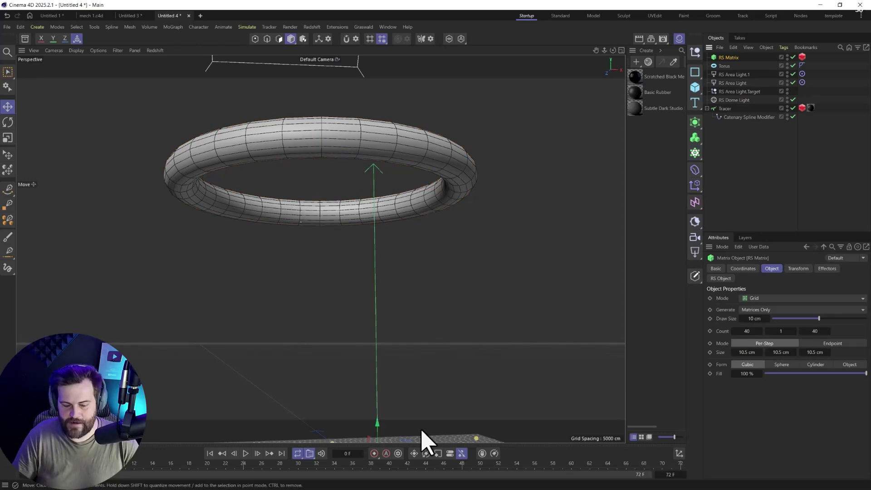
{"action": "left_click_drag", "start_coordinate": [381, 438], "coordinate": [365, 209]}
{"action": "left_click_drag", "start_coordinate": [367, 236], "coordinate": [369, 284]}
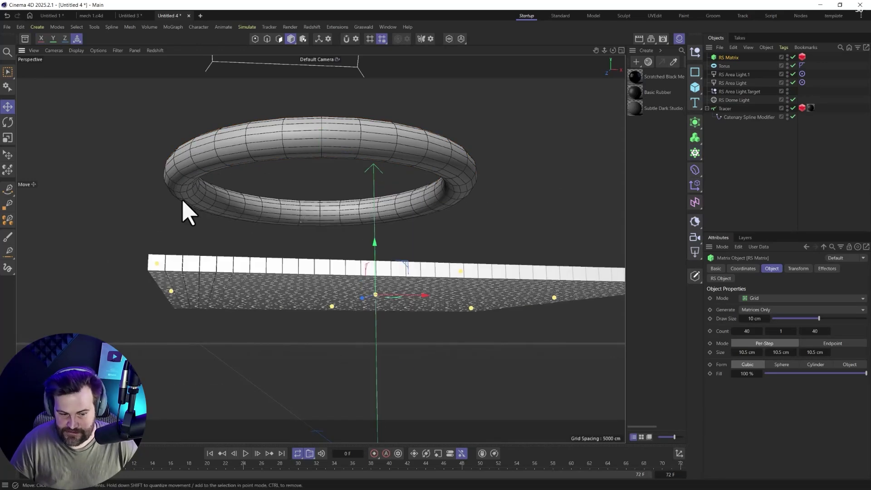
Step: Switch the matrix to Radial mode with a count of 30 and a radius of 187 cm, level with the torus
{"action": "left_click", "coordinate": [755, 300]}
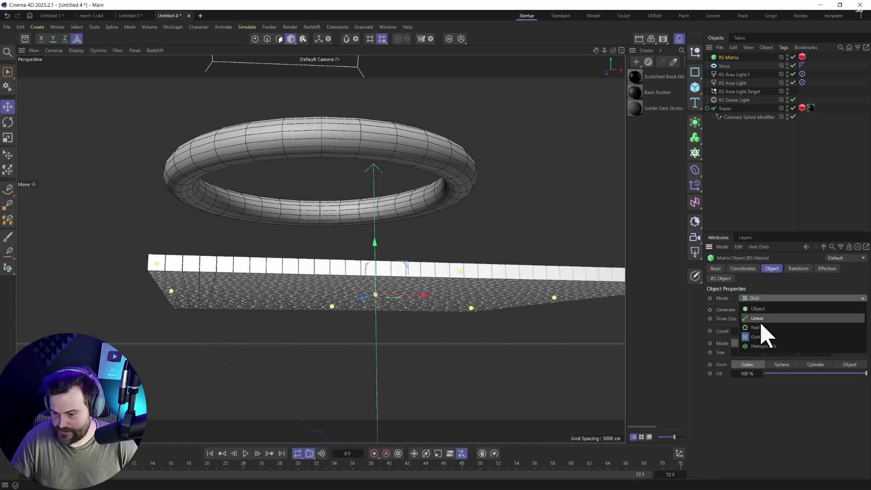
{"action": "left_click", "coordinate": [758, 327]}
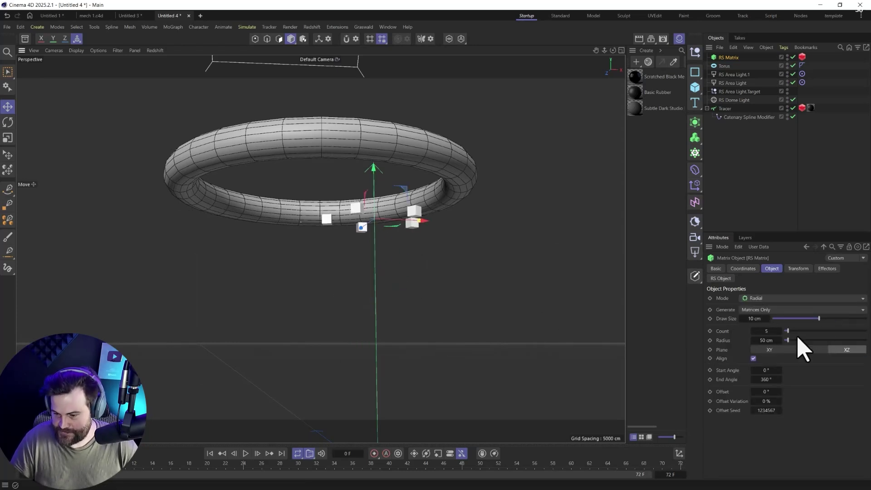
{"action": "left_click_drag", "start_coordinate": [791, 341], "coordinate": [810, 331]}
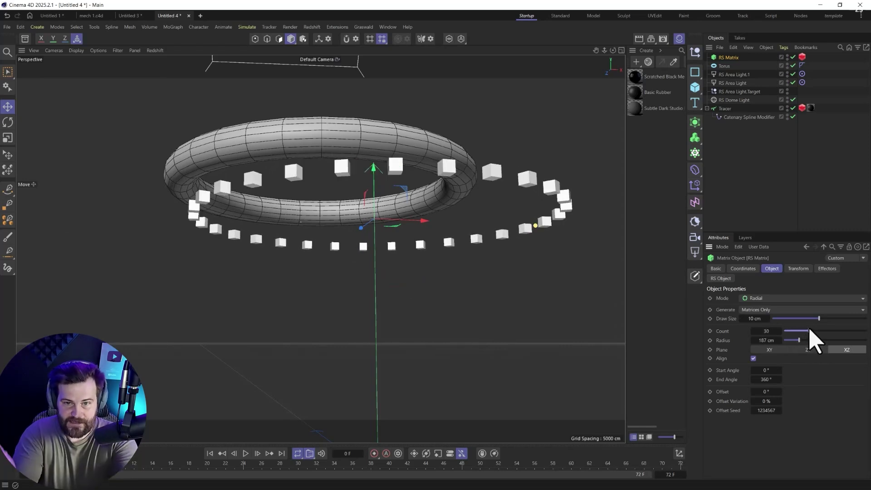
Step: Link the RS Matrix as the traced object of the Tracer
{"action": "left_click", "coordinate": [724, 110]}
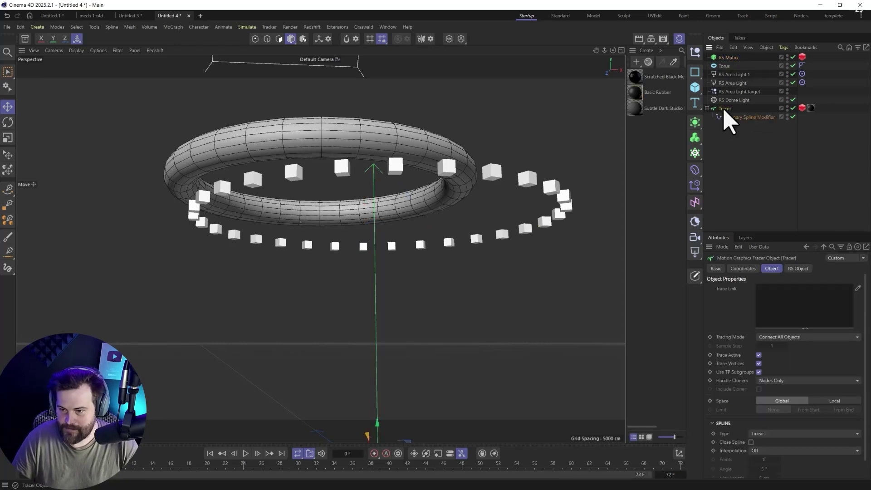
{"action": "left_click", "coordinate": [858, 288]}
{"action": "left_click", "coordinate": [728, 58]}
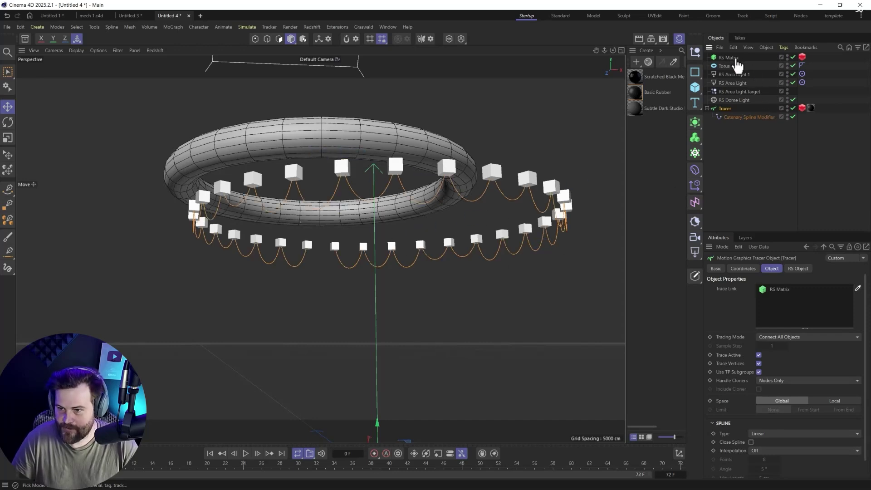
{"action": "key", "text": "v"}
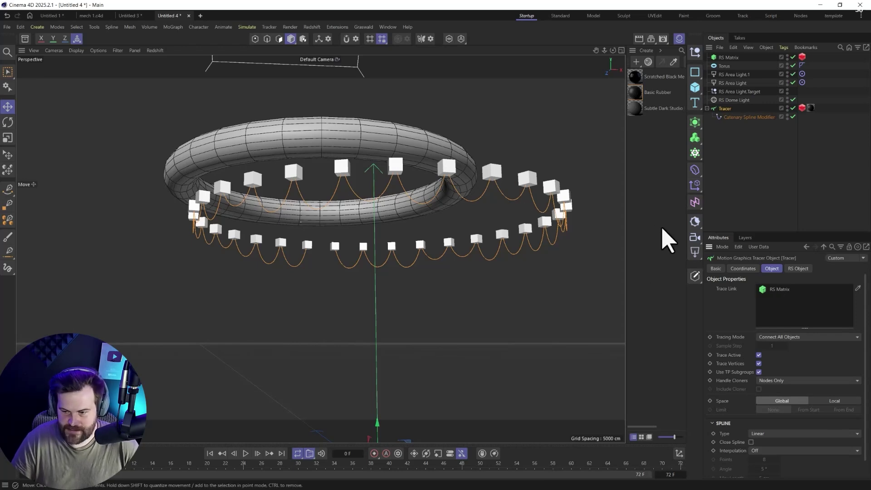
Step: Try coarser step values on the Catenary Spline Modifier and set its step to 0.1 cm
{"action": "left_click", "coordinate": [734, 119]}
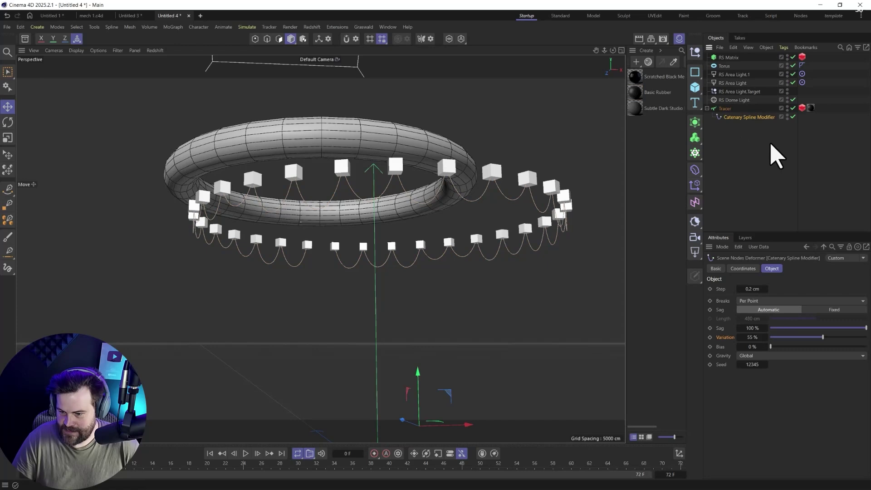
{"action": "mouse_move", "coordinate": [758, 291]}
{"action": "left_mouse_down"}
{"action": "mouse_move", "coordinate": [776, 290]}
{"action": "mouse_move", "coordinate": [753, 291]}
{"action": "mouse_move", "coordinate": [773, 290]}
{"action": "mouse_move", "coordinate": [754, 291]}
{"action": "mouse_move", "coordinate": [766, 290]}
{"action": "left_mouse_up"}
{"action": "left_click", "coordinate": [753, 289]}
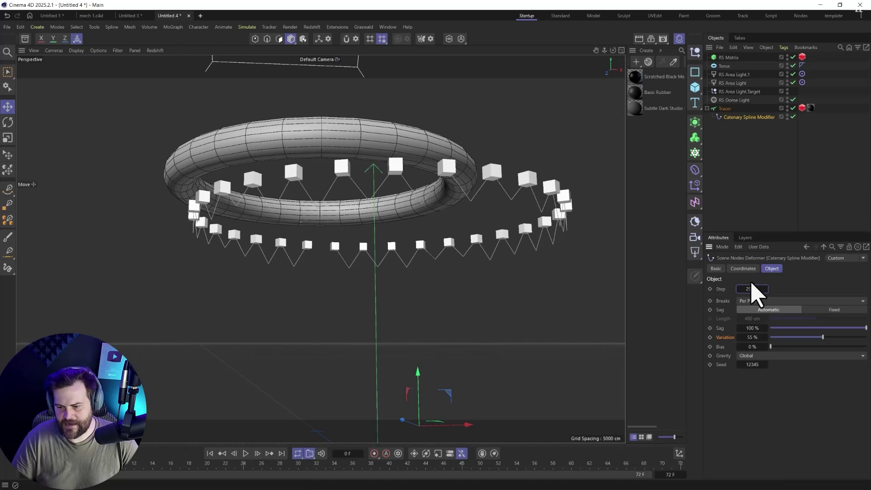
{"action": "left_click_drag", "start_coordinate": [754, 289], "coordinate": [749, 288]}
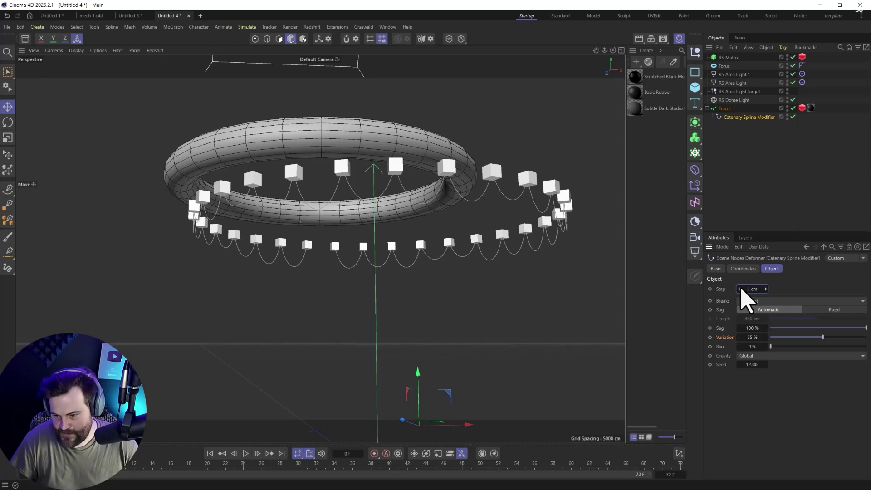
{"action": "left_click_drag", "start_coordinate": [740, 289], "coordinate": [749, 289]}
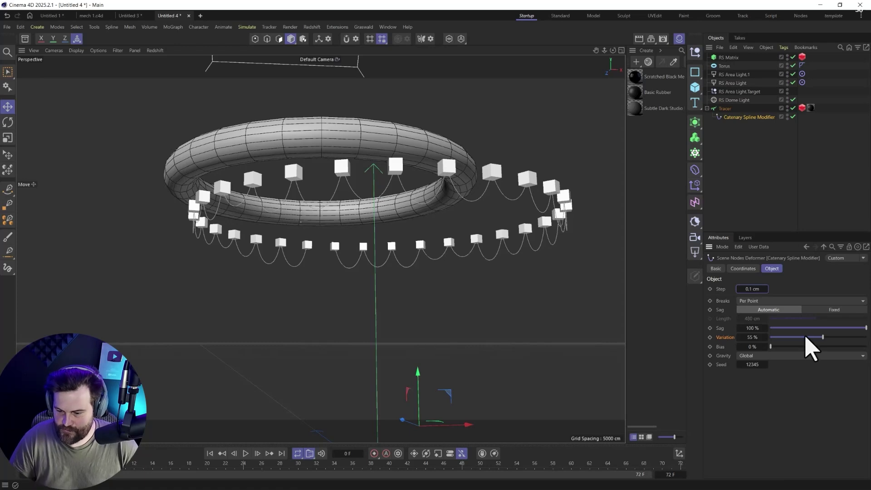
Step: Set the Catenary Spline Modifier's variation to 100% and its sag to 542%
{"action": "scroll", "coordinate": [837, 337], "scroll_direction": "up", "scroll_amount": 1}
{"action": "left_click_drag", "start_coordinate": [837, 337], "coordinate": [867, 337]}
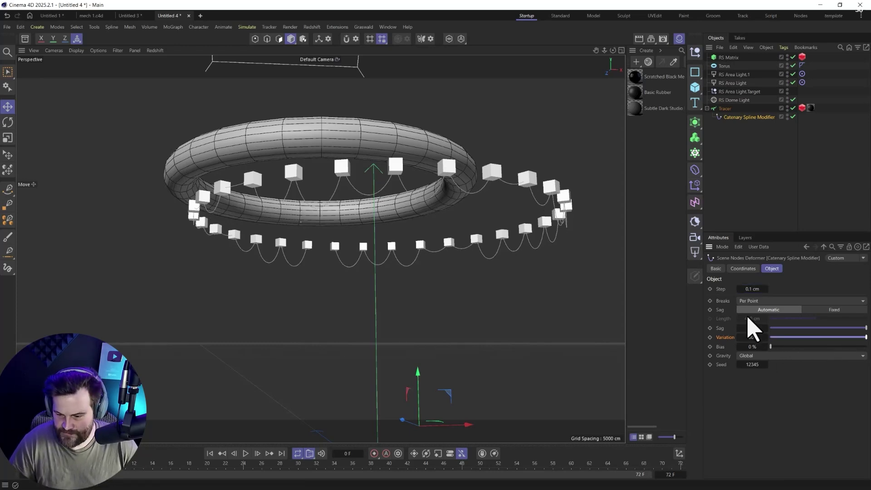
{"action": "mouse_move", "coordinate": [765, 328]}
{"action": "left_mouse_down"}
{"action": "mouse_move", "coordinate": [805, 328]}
{"action": "mouse_move", "coordinate": [780, 327]}
{"action": "left_mouse_up"}
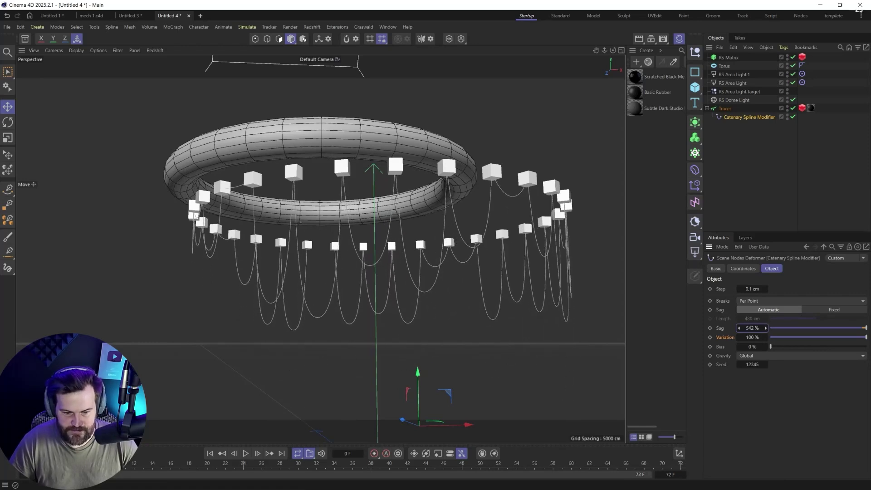
Step: Fit the radial matrix beneath the torus at a 100 cm radius and make the RS Matrix a child of the Torus
{"action": "left_click", "coordinate": [727, 58]}
{"action": "left_click_drag", "start_coordinate": [423, 226], "coordinate": [317, 219]}
{"action": "scroll", "coordinate": [345, 182], "scroll_direction": "down", "scroll_amount": 3}
{"action": "left_click", "coordinate": [369, 136]}
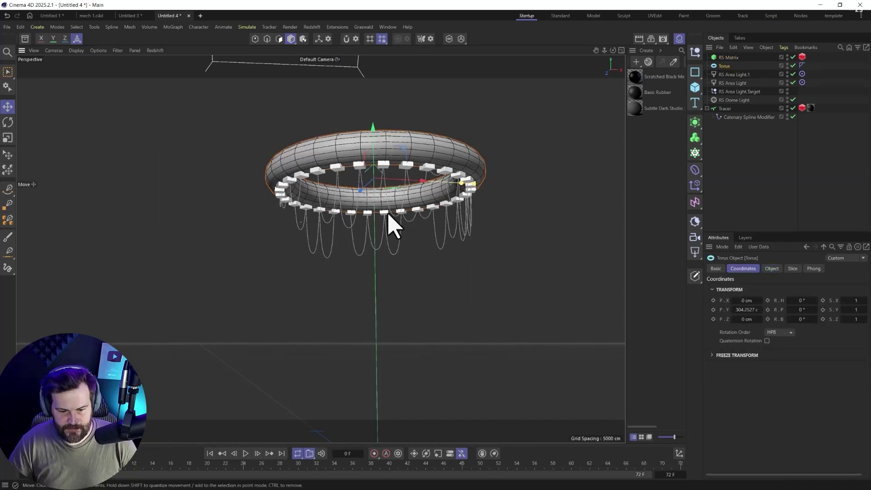
{"action": "left_click_drag", "start_coordinate": [401, 211], "coordinate": [509, 210], "text": "alt"}
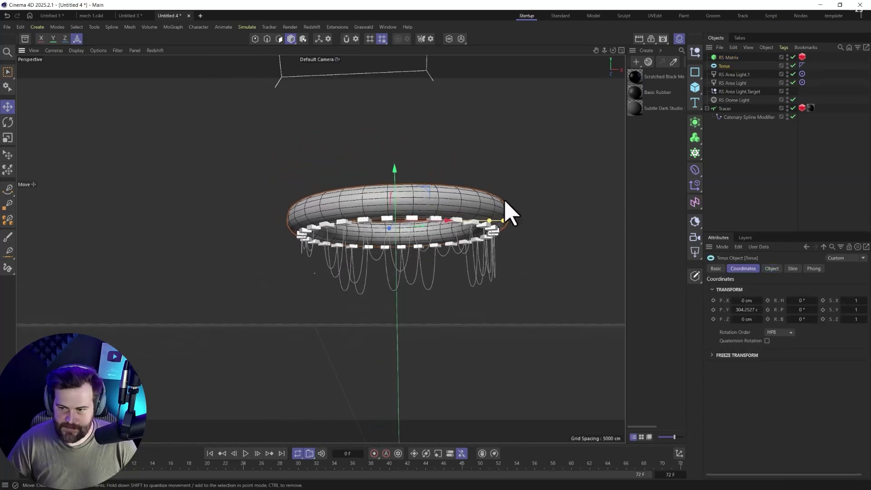
{"action": "left_click_drag", "start_coordinate": [726, 64], "coordinate": [723, 68]}
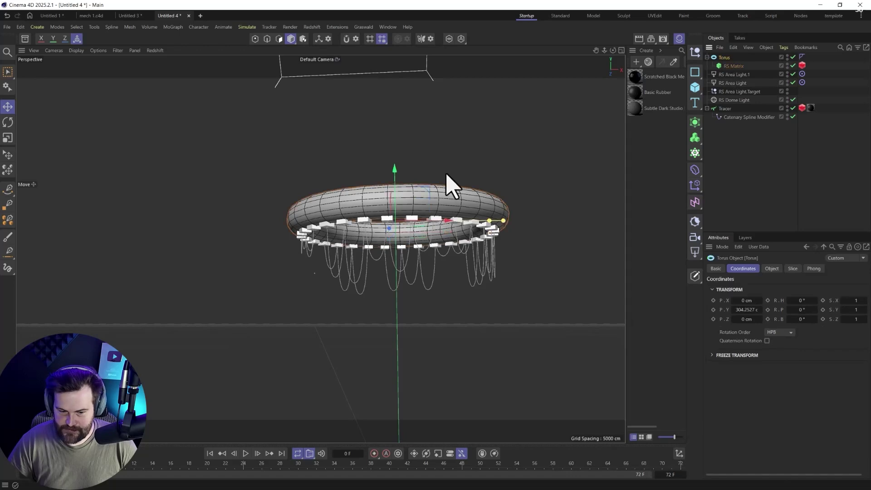
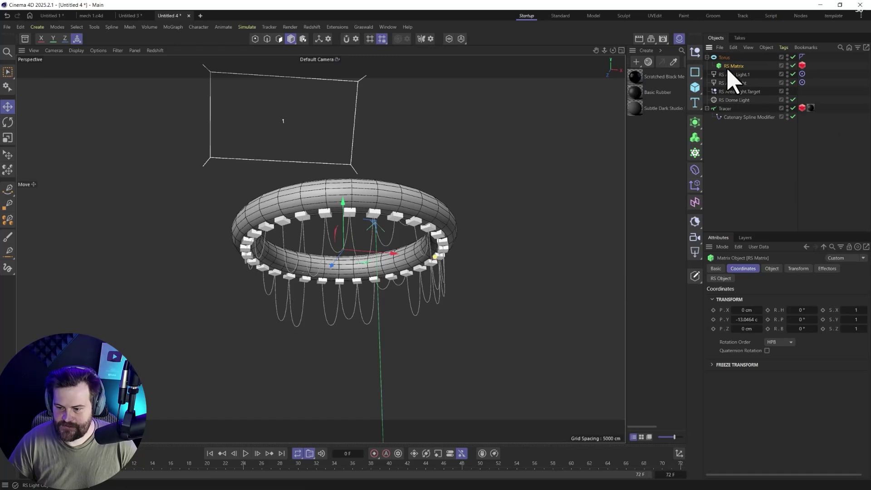
Step: Set the RS Matrix's offset to 92° and its offset variation to 1500%
{"action": "left_click", "coordinate": [771, 269]}
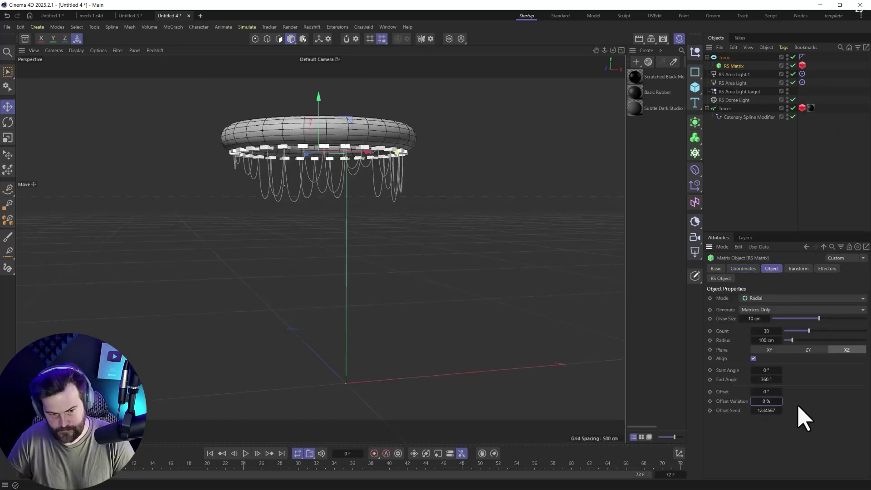
{"action": "left_click_drag", "start_coordinate": [311, 130], "coordinate": [305, 159], "text": "alt"}
{"action": "scroll", "coordinate": [305, 158], "scroll_direction": "up", "scroll_amount": 2}
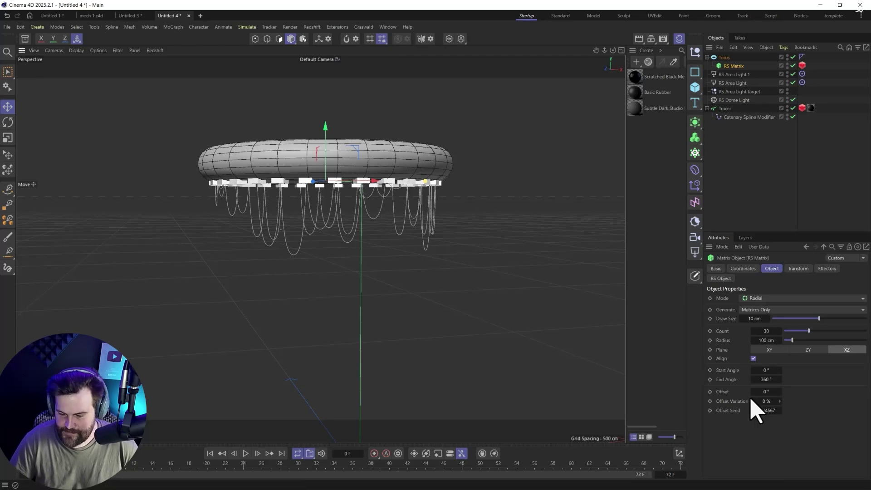
{"action": "left_click_drag", "start_coordinate": [762, 390], "coordinate": [589, 360]}
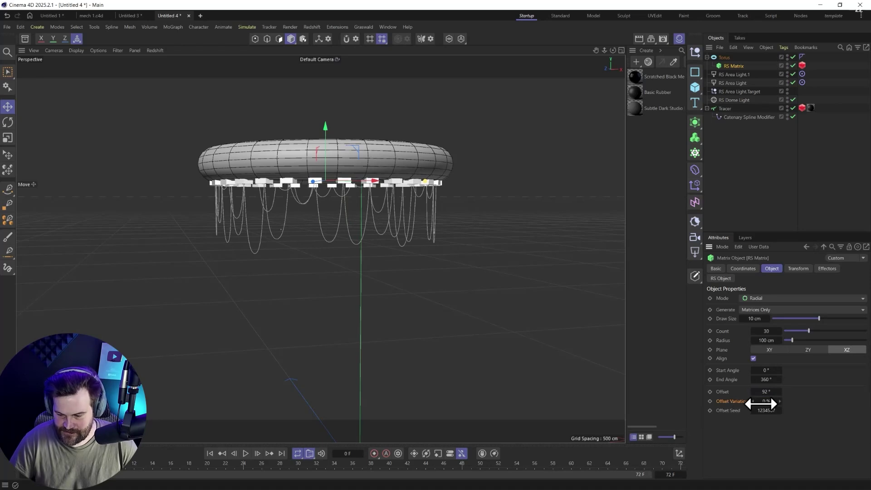
{"action": "left_click_drag", "start_coordinate": [766, 401], "coordinate": [726, 409]}
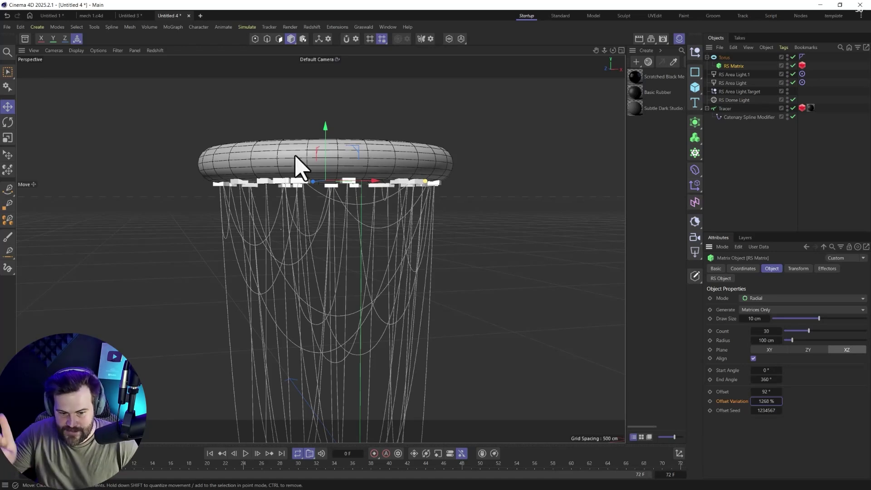
{"action": "mouse_move", "coordinate": [759, 401]}
{"action": "left_mouse_down"}
{"action": "mouse_move", "coordinate": [771, 401]}
{"action": "mouse_move", "coordinate": [753, 401]}
{"action": "left_mouse_up"}
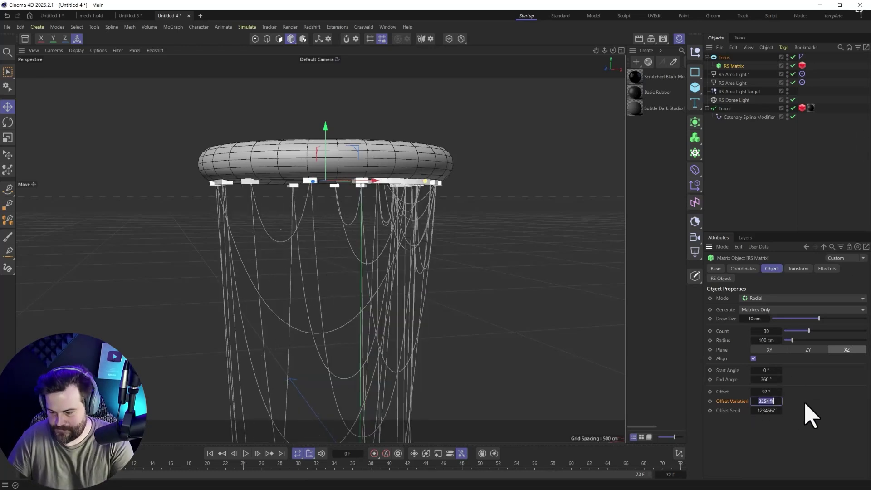
{"action": "type", "text": "0"}
{"action": "key", "text": "Return"}
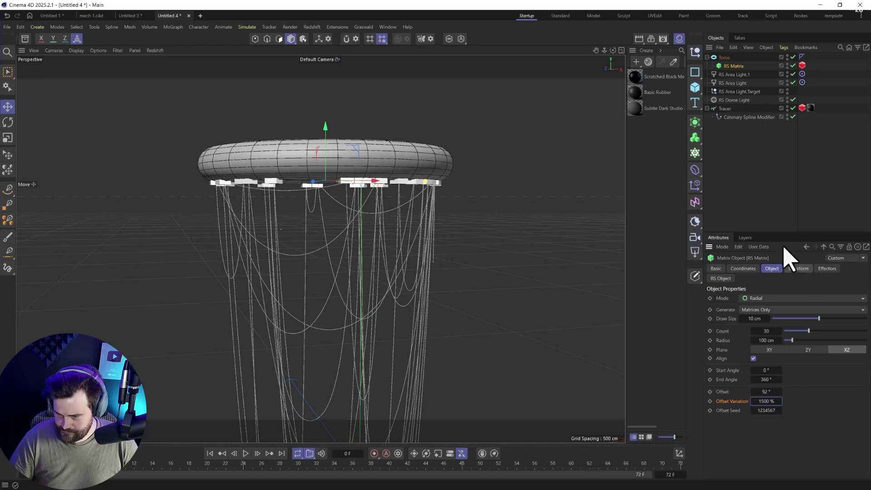
Step: Lower the Catenary Spline Modifier's sag to 141% and its variation to 51%
{"action": "left_click", "coordinate": [740, 118]}
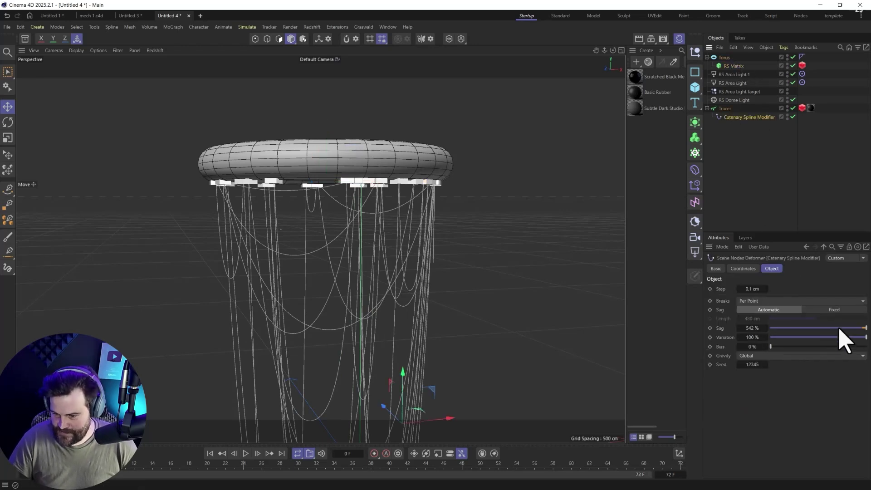
{"action": "left_click_drag", "start_coordinate": [839, 328], "coordinate": [817, 318]}
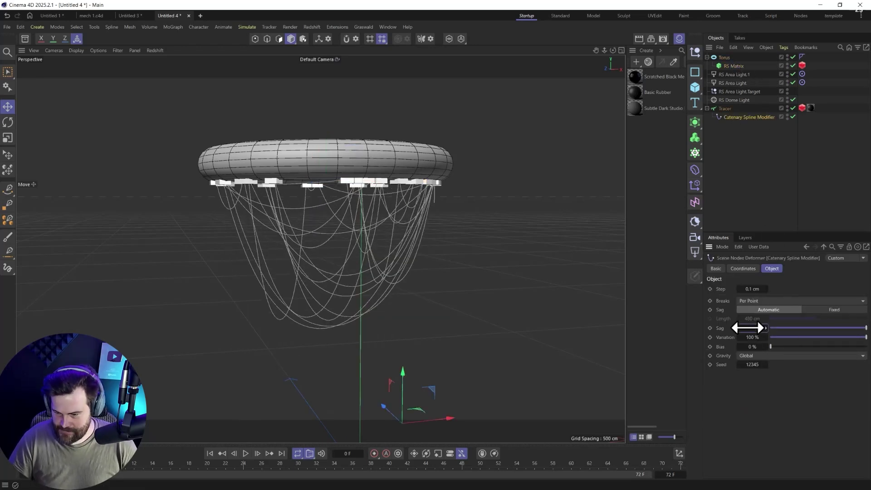
{"action": "left_click_drag", "start_coordinate": [749, 327], "coordinate": [769, 330]}
{"action": "left_click", "coordinate": [834, 337]}
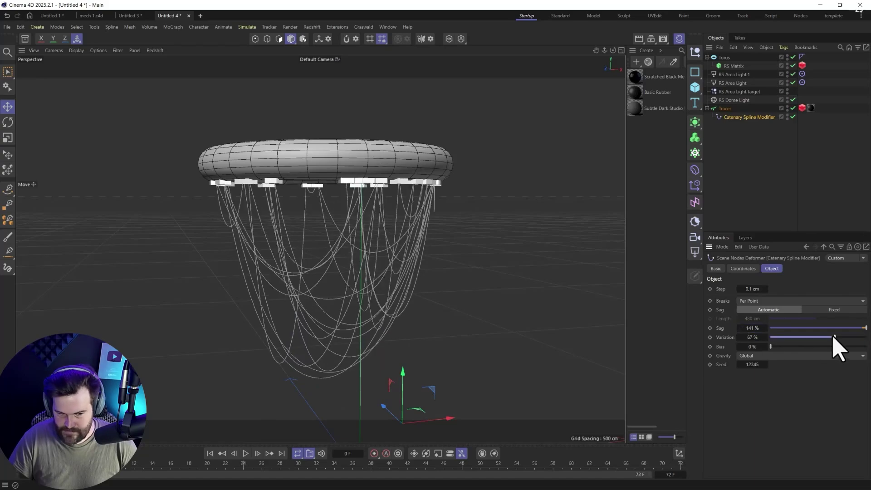
{"action": "left_click_drag", "start_coordinate": [833, 337], "coordinate": [819, 337]}
Step: Start the Redshift IPR and examine the rendered cables hanging from the torus from several angles
{"action": "left_click_drag", "start_coordinate": [319, 248], "coordinate": [363, 209], "text": "alt"}
{"action": "left_click", "coordinate": [155, 51]}
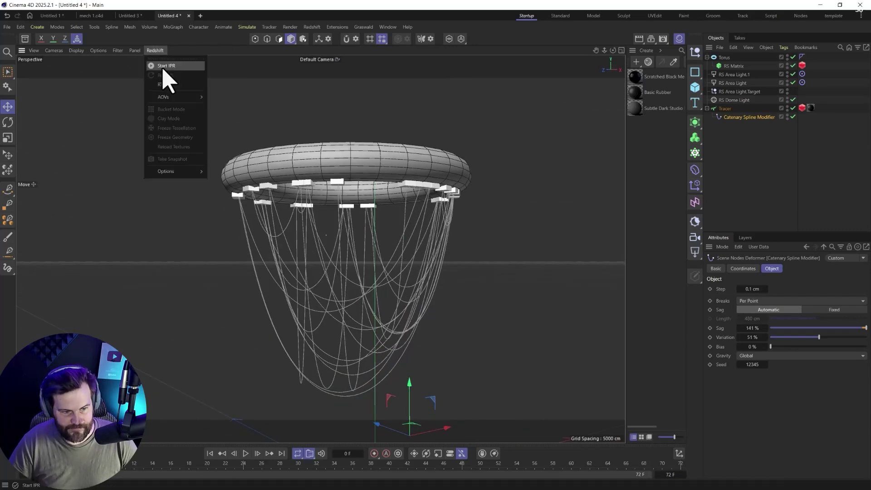
{"action": "left_click", "coordinate": [165, 66]}
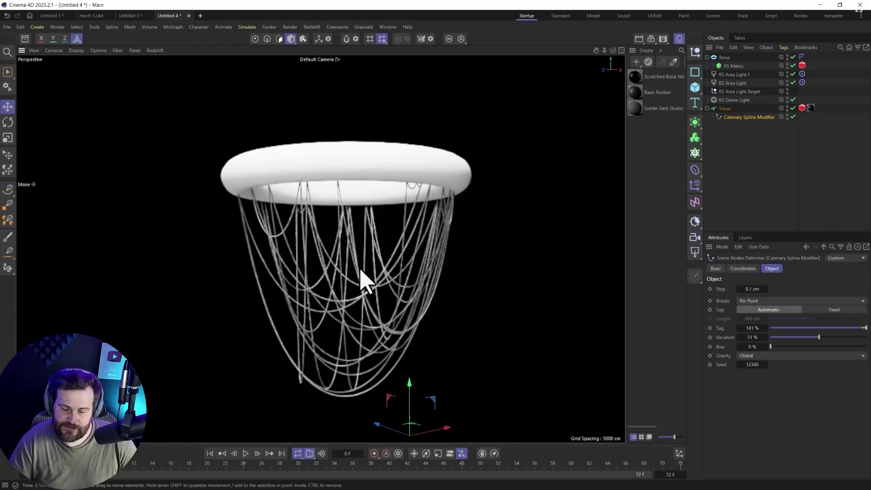
{"action": "left_click_drag", "start_coordinate": [360, 281], "coordinate": [362, 318], "text": "alt"}
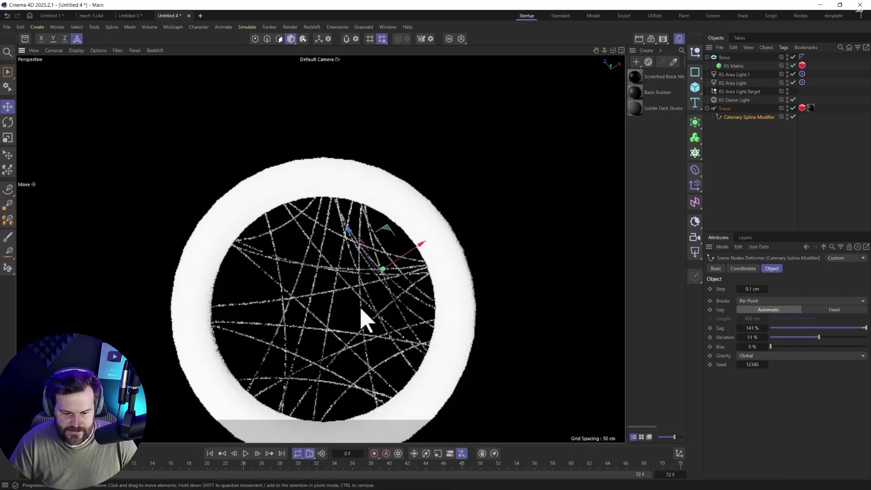
{"action": "right_click_drag", "start_coordinate": [363, 318], "coordinate": [356, 268], "text": "alt"}
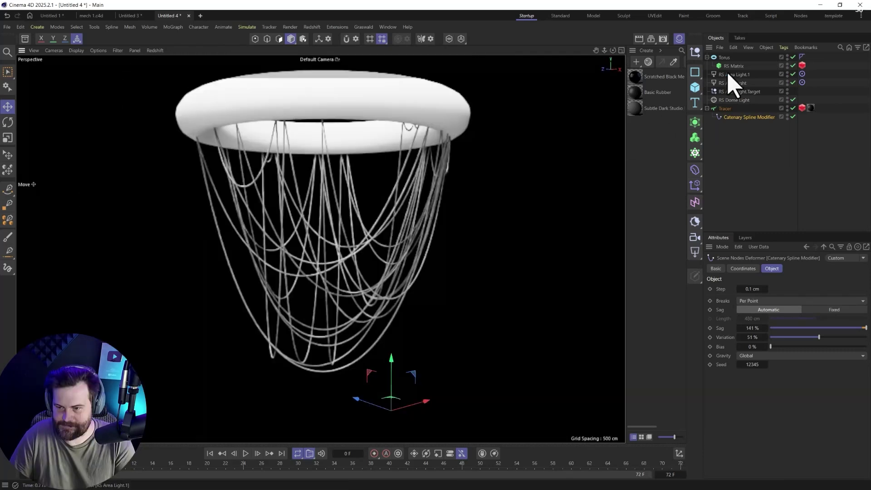
Step: Unparent the RS Matrix from the Torus, switch it to Object mode and assign the Torus as its distribution object
{"action": "left_click_drag", "start_coordinate": [725, 168], "coordinate": [725, 120]}
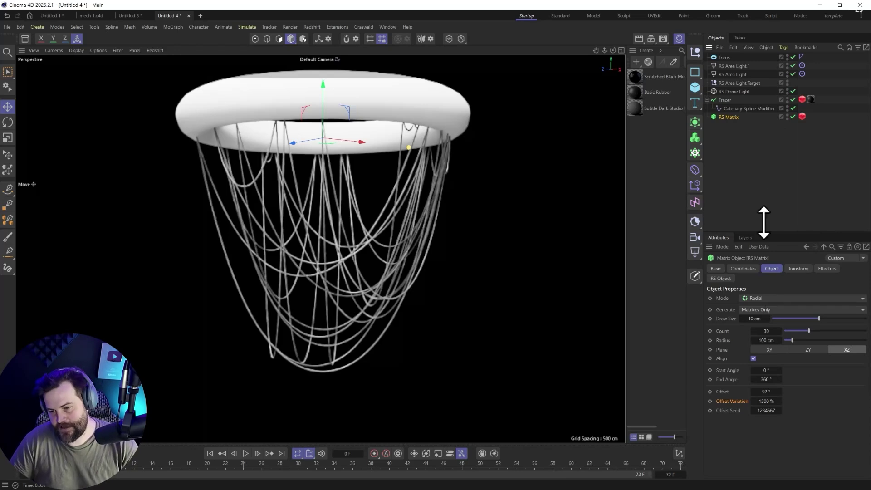
{"action": "left_click", "coordinate": [775, 299]}
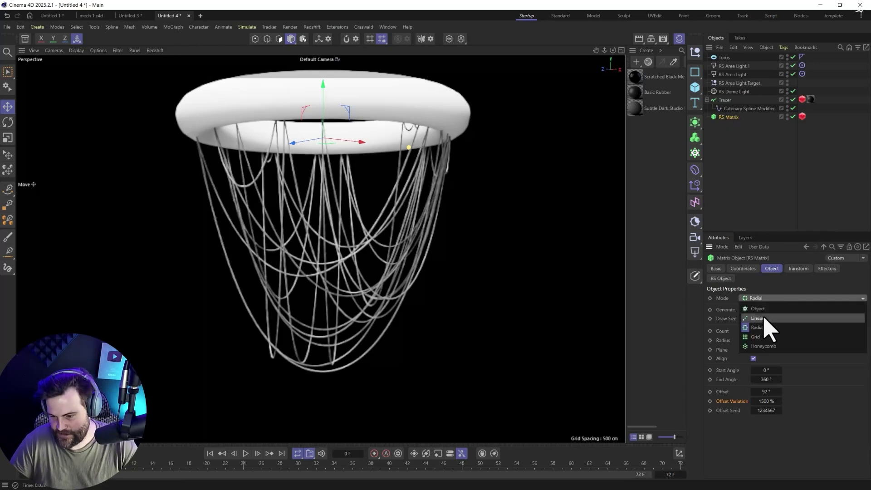
{"action": "left_click", "coordinate": [766, 300]}
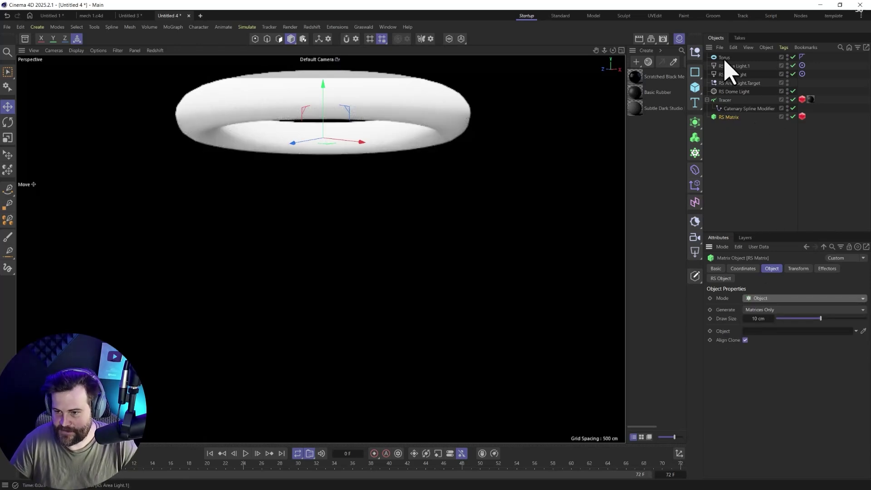
{"action": "left_click_drag", "start_coordinate": [724, 58], "coordinate": [771, 333]}
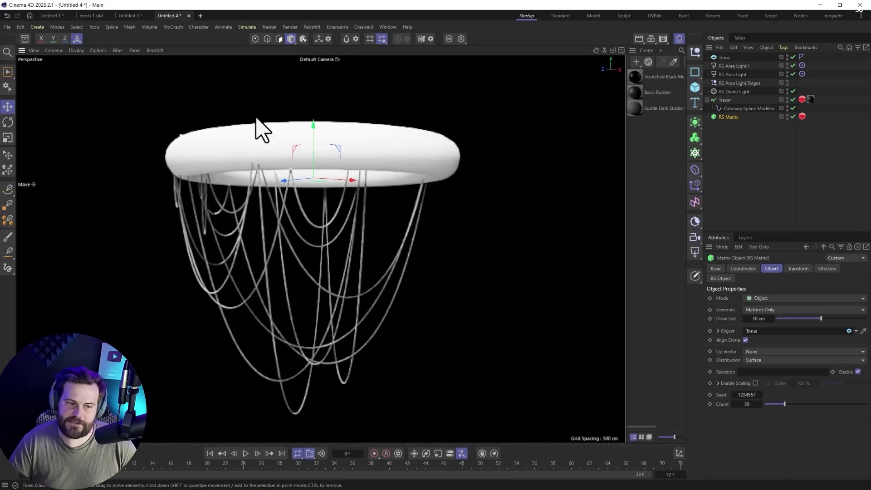
Step: Stop the Redshift IPR and set the particle mode of the RS Matrix's Redshift Object tag to Disabled
{"action": "left_click", "coordinate": [155, 50]}
{"action": "left_click", "coordinate": [166, 66]}
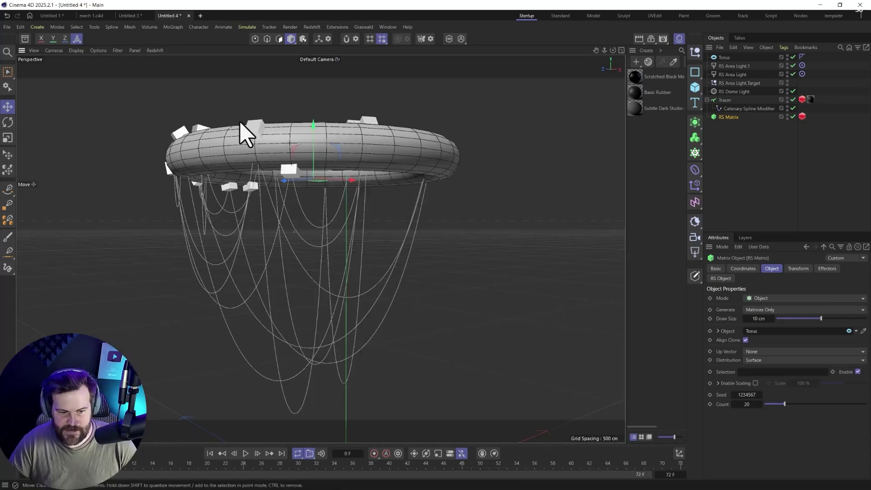
{"action": "left_click", "coordinate": [802, 117]}
{"action": "left_click", "coordinate": [767, 298]}
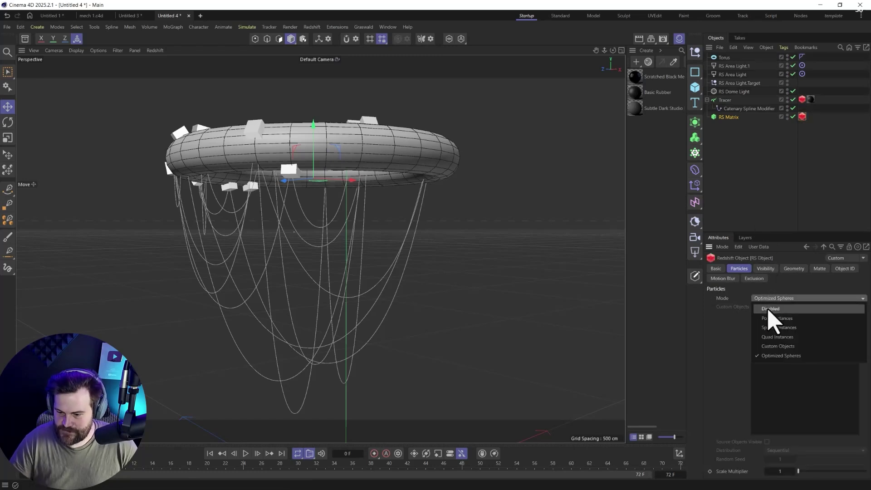
{"action": "left_click", "coordinate": [769, 309]}
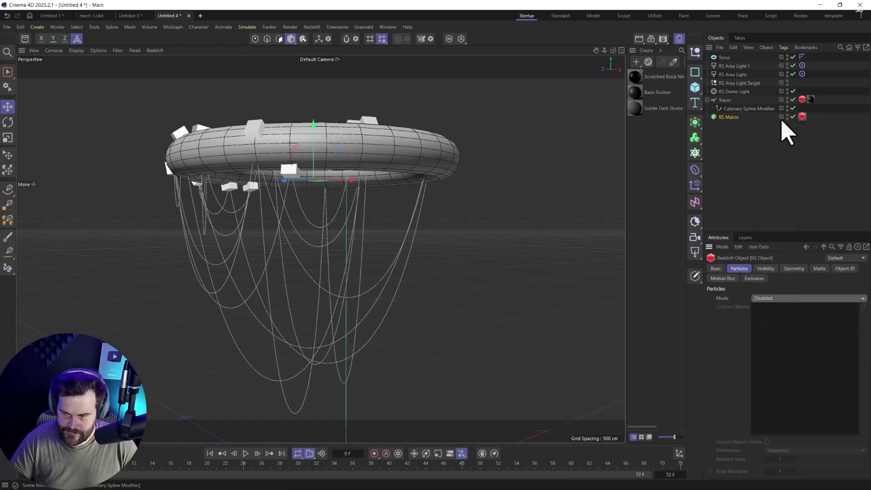
Step: Reduce the Catenary Spline Modifier's sag so the cables hang less deeply below the torus
{"action": "left_click", "coordinate": [725, 58]}
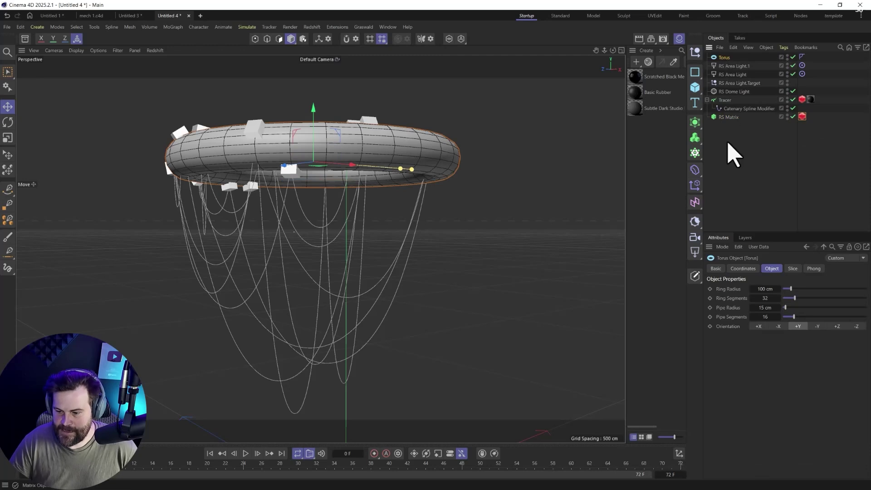
{"action": "left_click", "coordinate": [734, 108]}
{"action": "left_click_drag", "start_coordinate": [826, 341], "coordinate": [860, 343]}
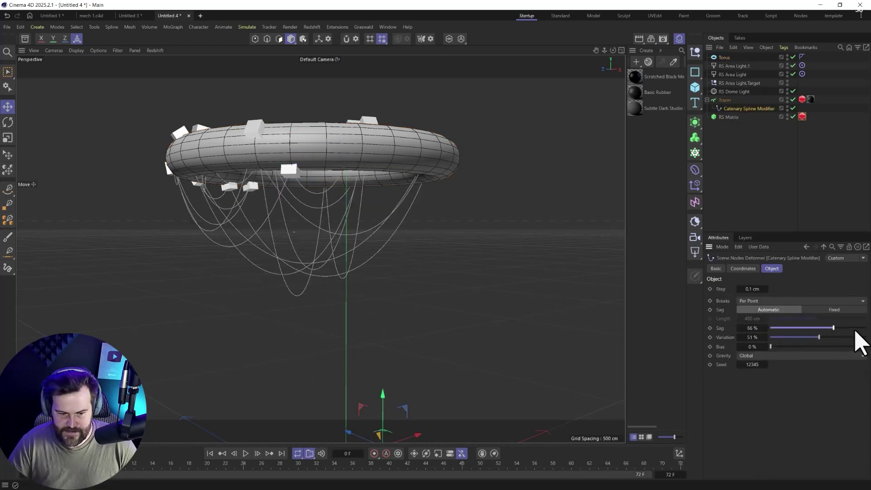
Step: Raise the RS Matrix's count to 378 and change its seed to 1234633
{"action": "left_click", "coordinate": [727, 117]}
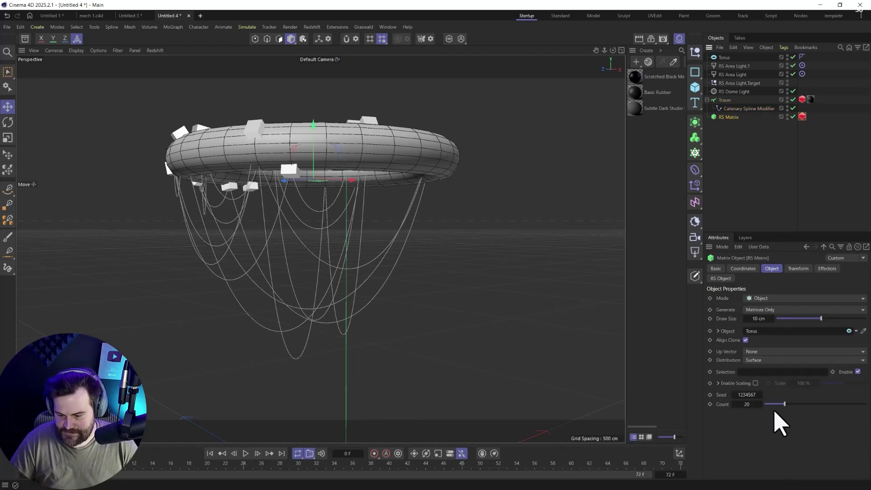
{"action": "left_click_drag", "start_coordinate": [774, 412], "coordinate": [864, 406]}
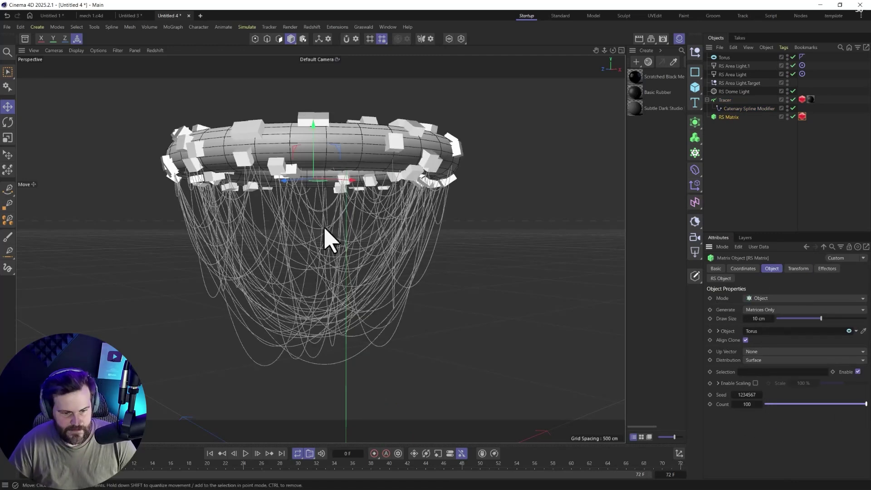
{"action": "mouse_move", "coordinate": [760, 404]}
{"action": "left_mouse_down"}
{"action": "mouse_move", "coordinate": [771, 404]}
{"action": "mouse_move", "coordinate": [762, 404]}
{"action": "left_mouse_up"}
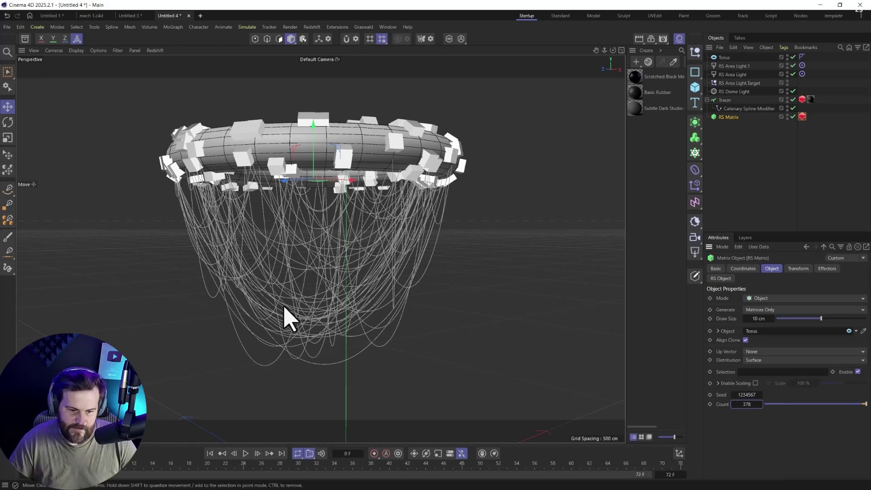
{"action": "left_click_drag", "start_coordinate": [282, 315], "coordinate": [286, 186], "text": "alt"}
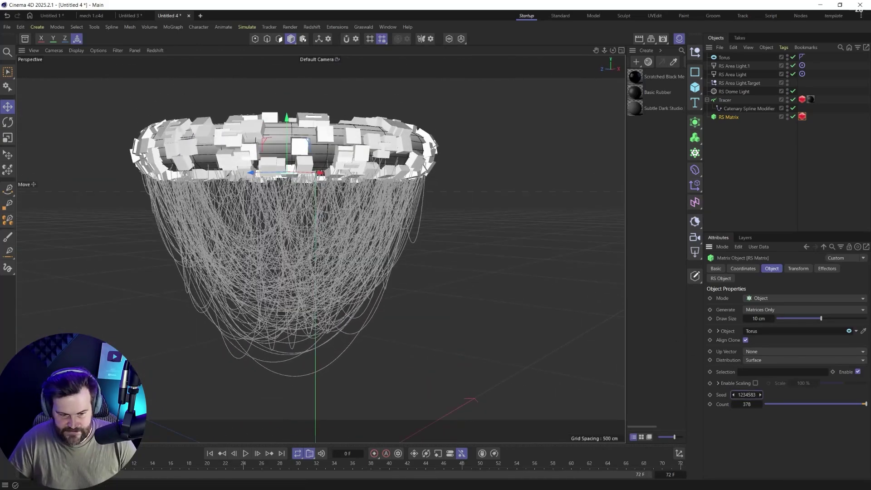
{"action": "left_click_drag", "start_coordinate": [746, 395], "coordinate": [749, 394]}
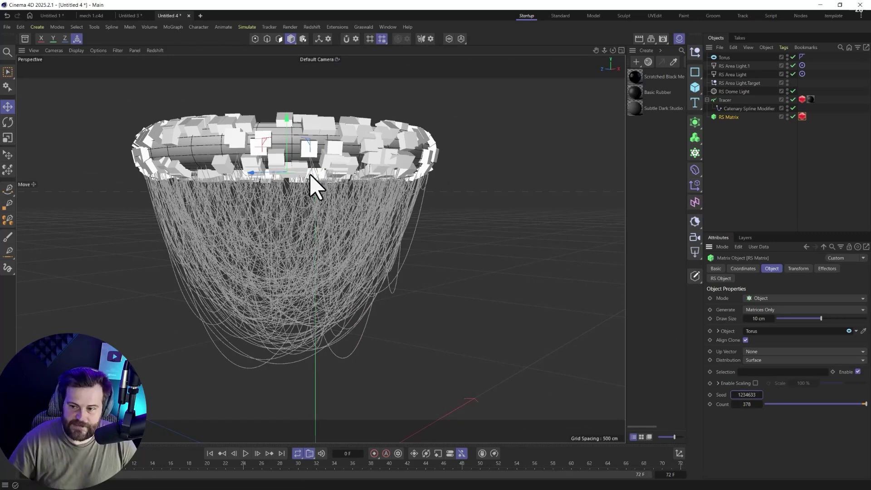
Step: Apply the Basic Rubber material to the Torus
{"action": "left_click", "coordinate": [802, 100]}
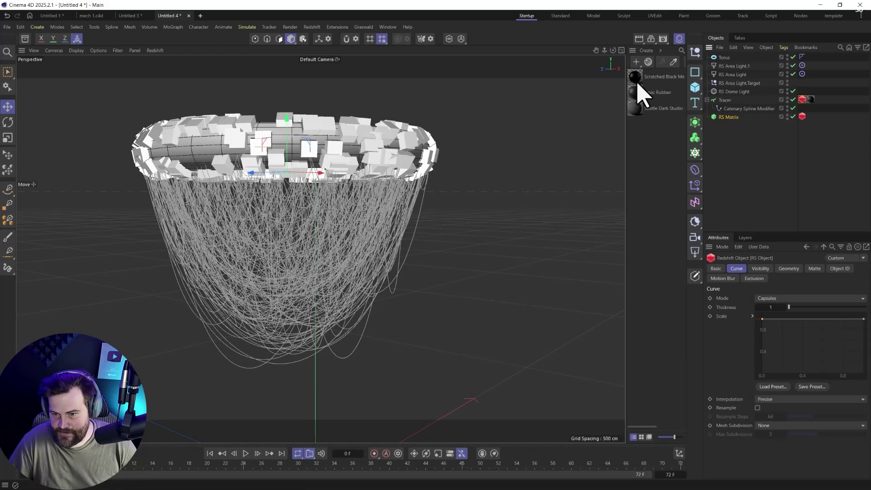
{"action": "left_click_drag", "start_coordinate": [736, 77], "coordinate": [726, 57]}
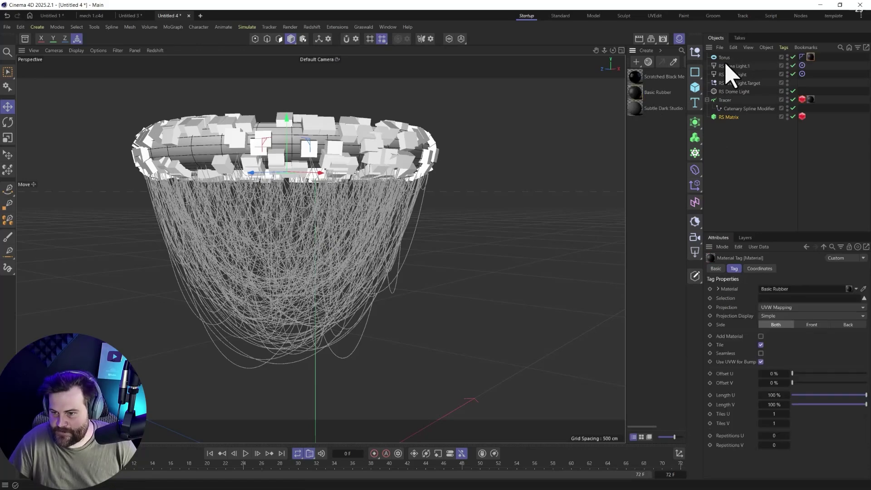
Step: Add a Redshift camera framed steeply down into the torus and its cables, and look through it
{"action": "middle_click_drag", "start_coordinate": [291, 175], "coordinate": [377, 163], "text": "alt"}
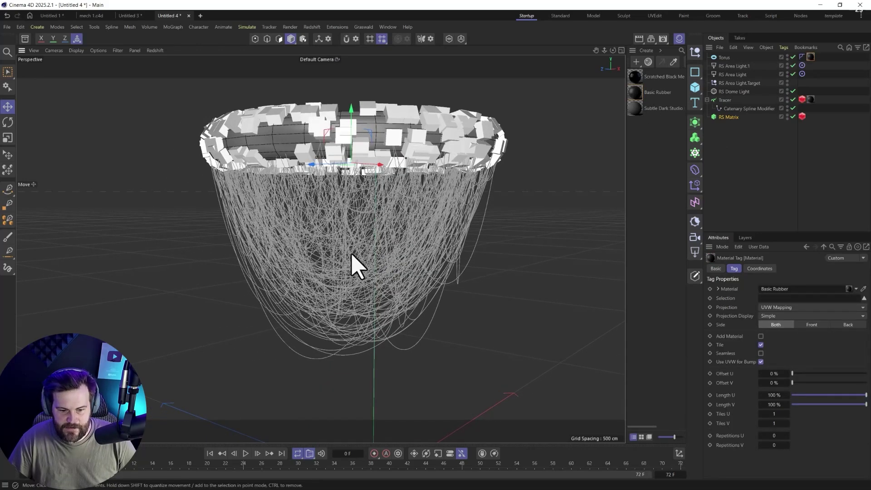
{"action": "scroll", "coordinate": [362, 195], "scroll_direction": "up", "scroll_amount": 5}
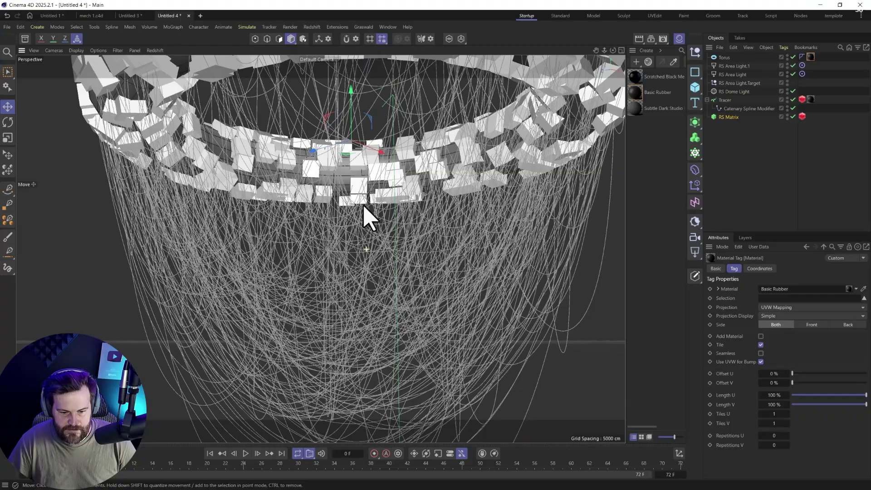
{"action": "left_click_drag", "start_coordinate": [368, 218], "coordinate": [349, 87], "text": "alt"}
{"action": "left_click_drag", "start_coordinate": [321, 248], "coordinate": [389, 325], "text": "alt"}
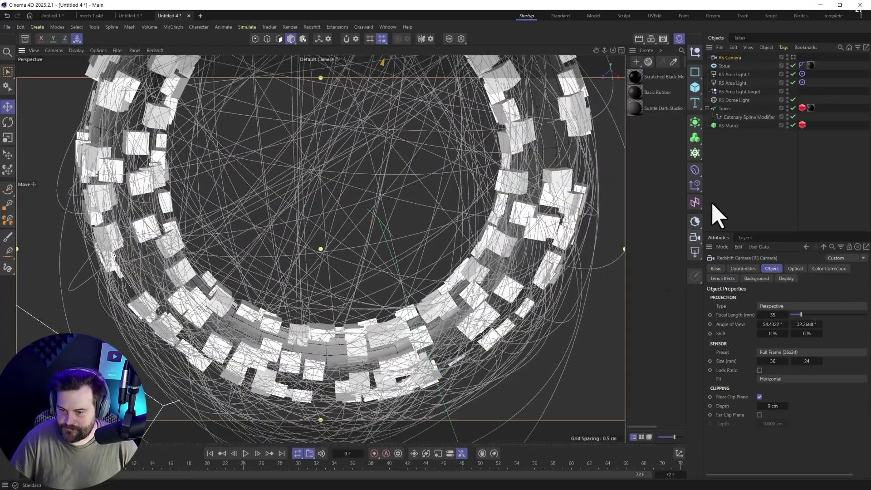
{"action": "left_click", "coordinate": [794, 58]}
Step: Pick the RS Camera's focus distance from a point on the torus in the viewport, and set its aperture to 2
{"action": "left_click", "coordinate": [789, 270]}
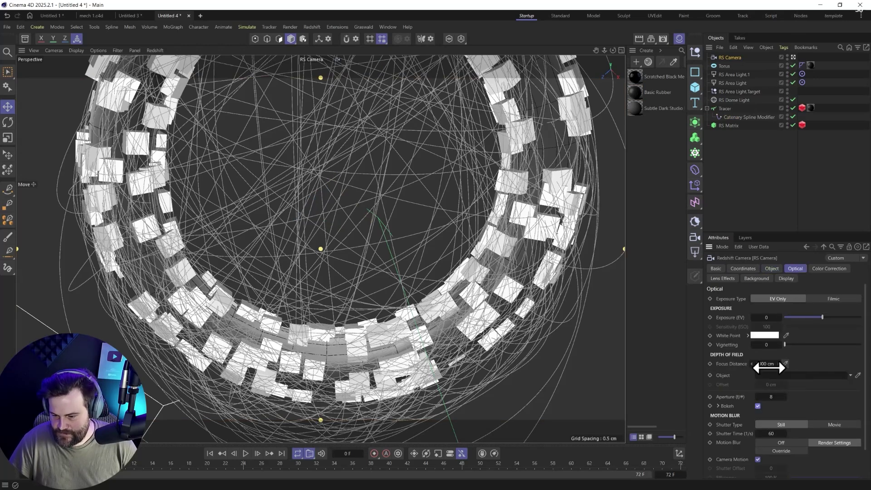
{"action": "left_click", "coordinate": [786, 363]}
{"action": "left_click", "coordinate": [502, 281]}
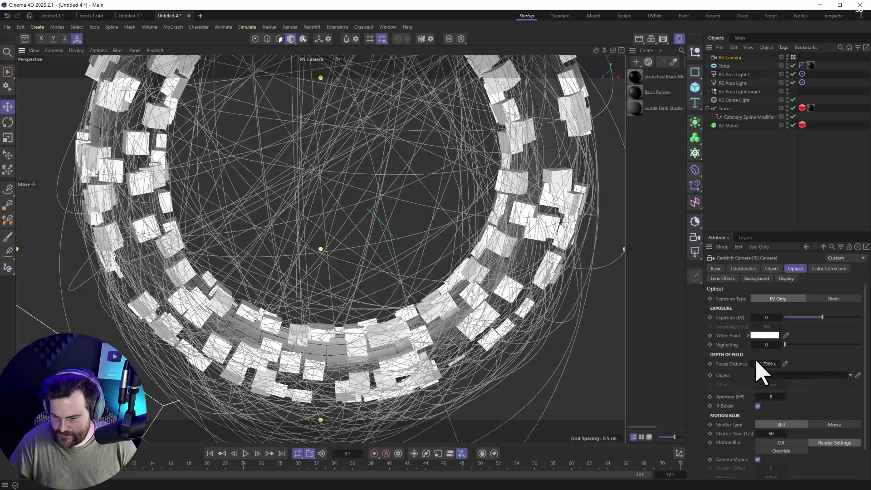
{"action": "left_click", "coordinate": [757, 405]}
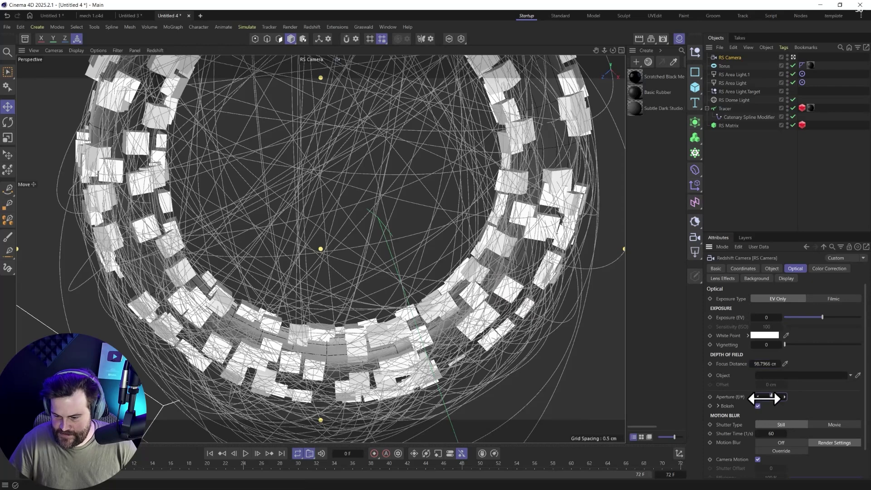
Step: Open the Redshift RenderView and inspect the cables rendered with the camera's depth of field
{"action": "left_click", "coordinate": [313, 27]}
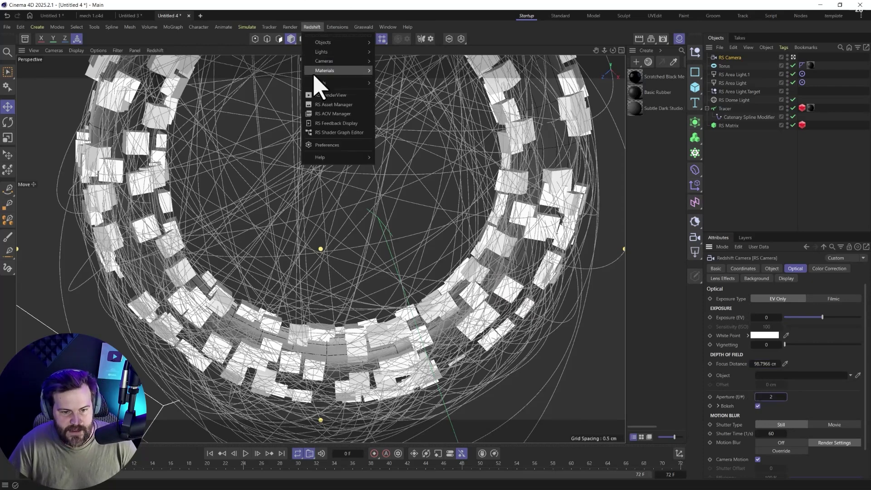
{"action": "left_click", "coordinate": [321, 102]}
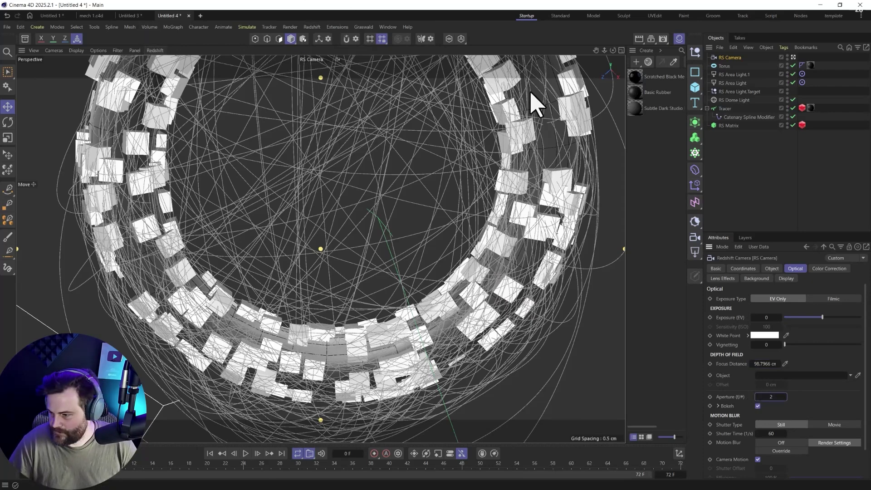
{"action": "scroll", "coordinate": [359, 206], "scroll_direction": "down", "scroll_amount": 3}
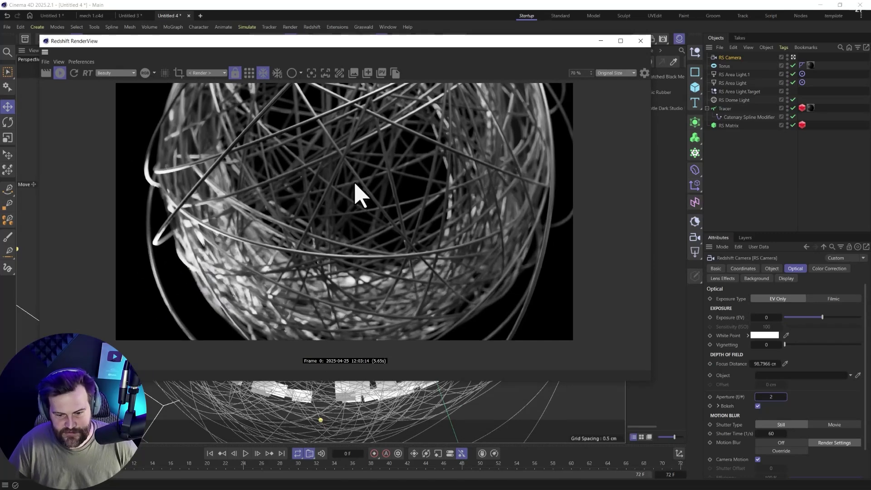
Step: Set the RS Camera's focal length to 150 mm for a tight close-up of the cables
{"action": "left_click", "coordinate": [771, 269]}
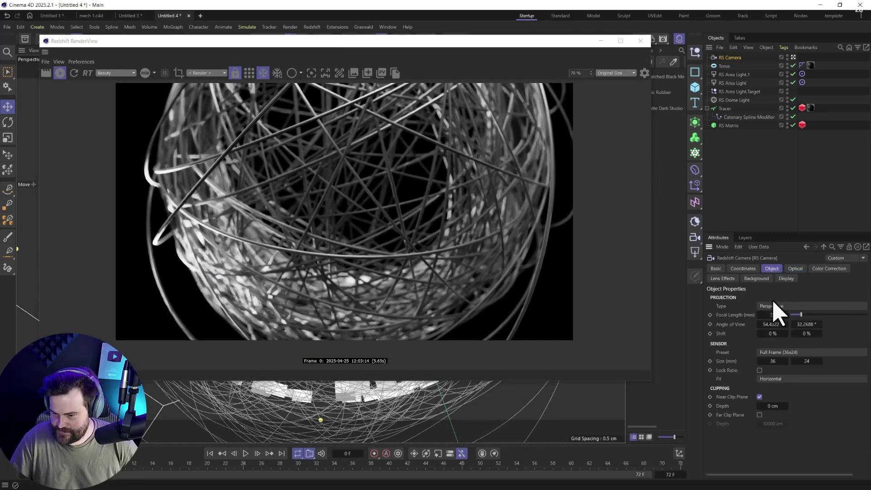
{"action": "type", "text": "150"}
{"action": "key", "text": "Return"}
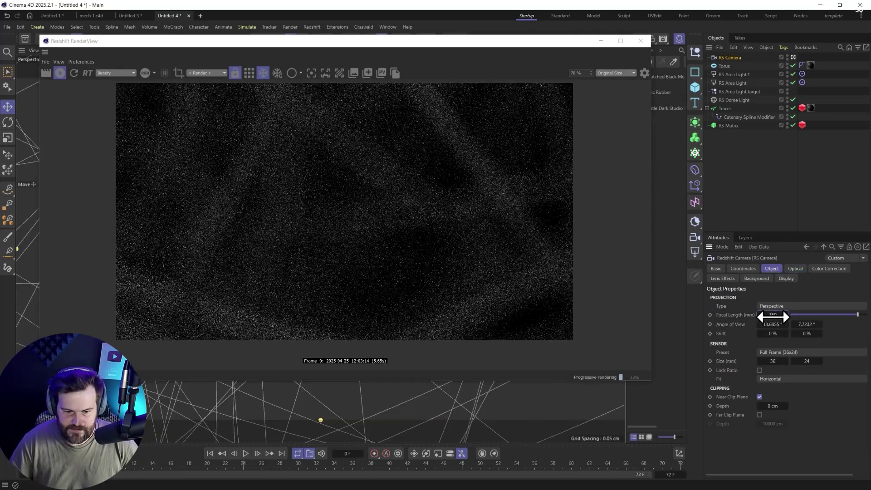
{"action": "left_click_drag", "start_coordinate": [371, 46], "coordinate": [731, 69]}
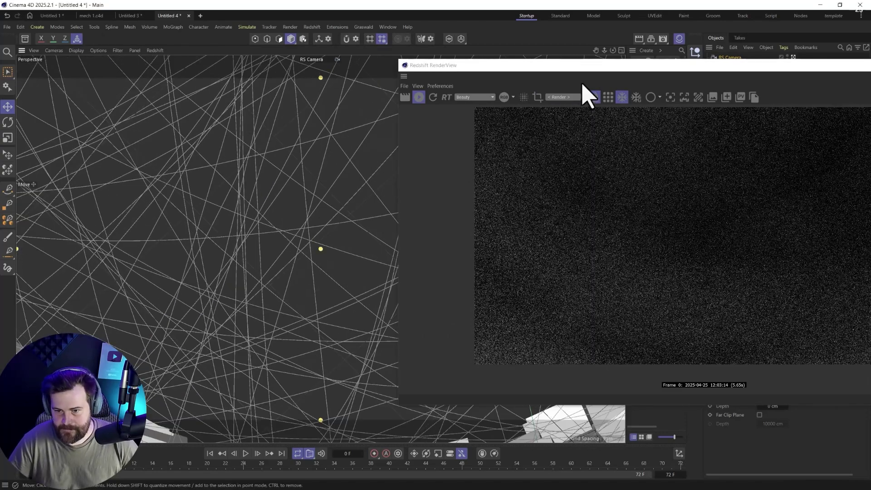
{"action": "left_click_drag", "start_coordinate": [569, 66], "coordinate": [271, 73]}
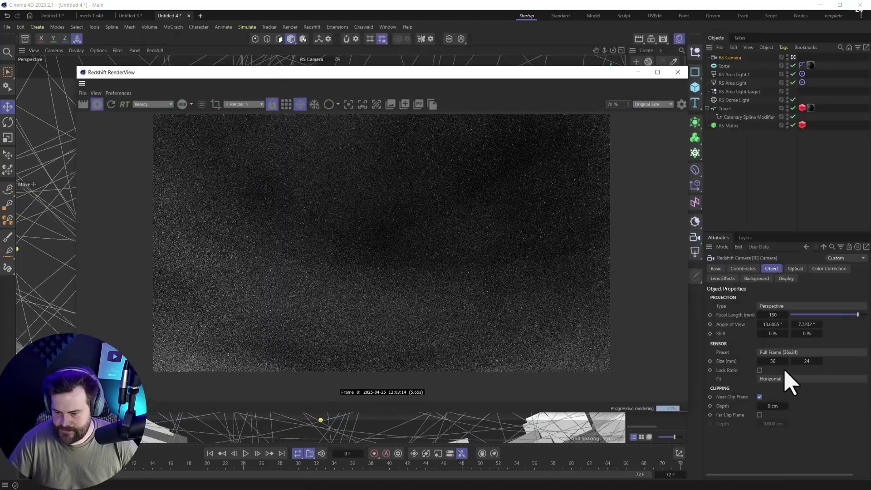
Step: Increase the RS Camera's focus distance to about 260 cm to bring the nearer cables into focus
{"action": "left_click", "coordinate": [796, 268]}
{"action": "left_click_drag", "start_coordinate": [765, 363], "coordinate": [783, 363]}
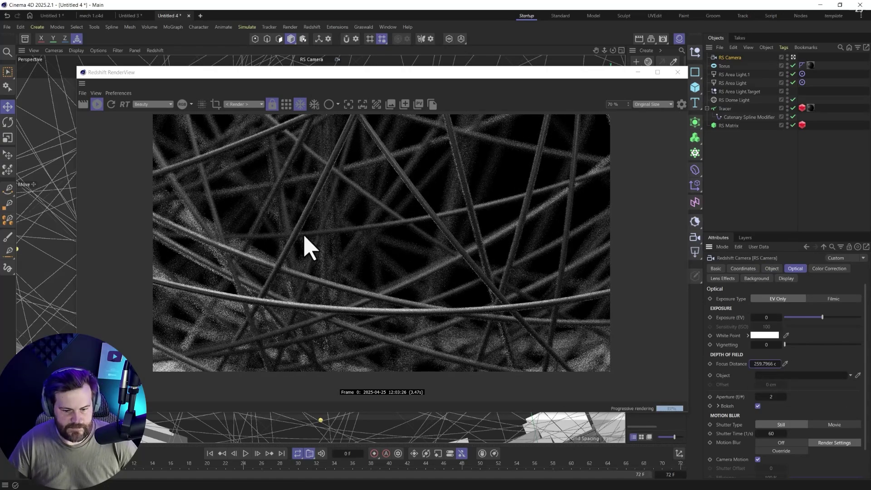
{"action": "left_click_drag", "start_coordinate": [363, 75], "coordinate": [314, 55]}
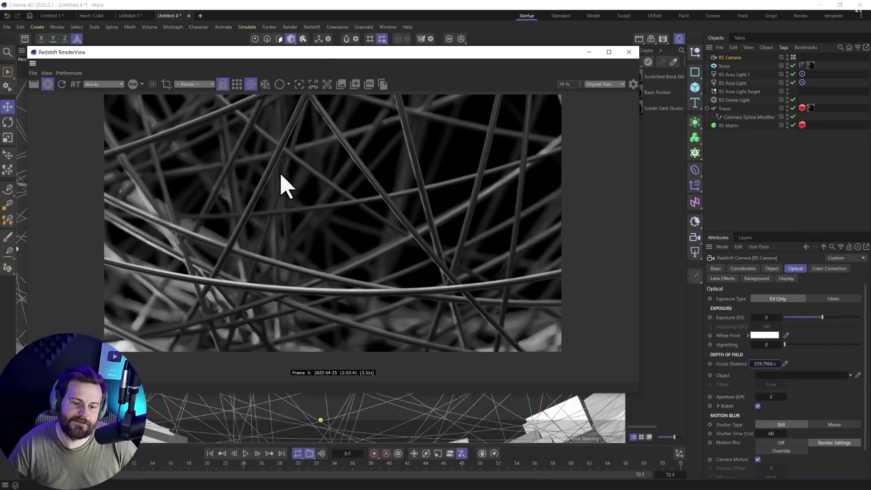
Step: Close the RenderView and reduce the RS Matrix's count to 11
{"action": "key", "text": "super+Right"}
{"action": "left_click_drag", "start_coordinate": [229, 270], "coordinate": [279, 283], "text": "alt"}
{"action": "left_click_drag", "start_coordinate": [467, 6], "coordinate": [177, 34]}
{"action": "left_click", "coordinate": [725, 34]}
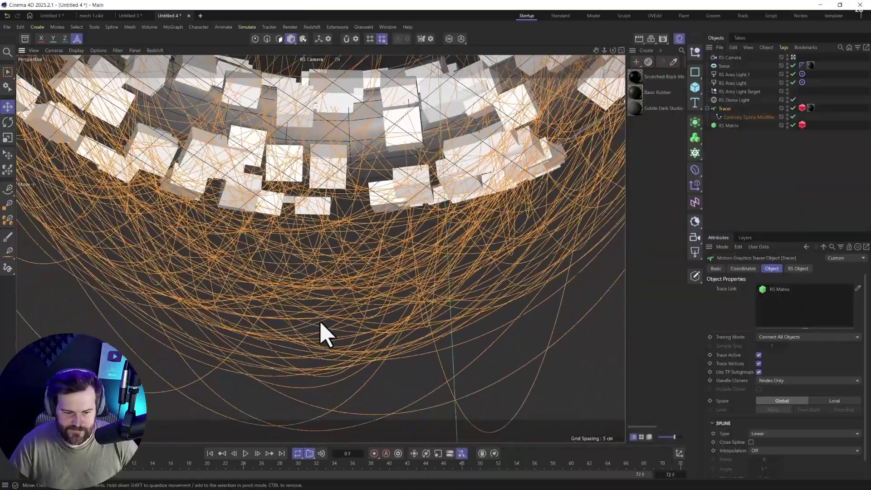
{"action": "left_click_drag", "start_coordinate": [320, 335], "coordinate": [307, 284], "text": "alt"}
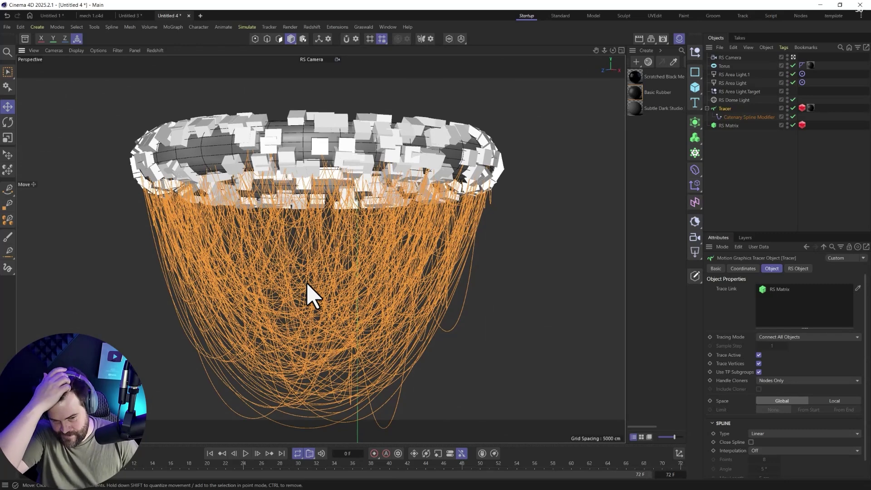
{"action": "left_click", "coordinate": [729, 126]}
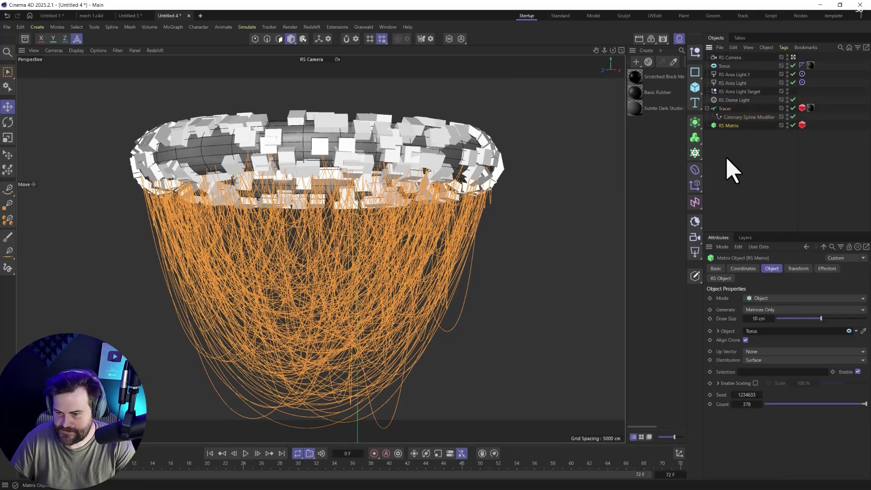
{"action": "left_click_drag", "start_coordinate": [768, 405], "coordinate": [784, 407]}
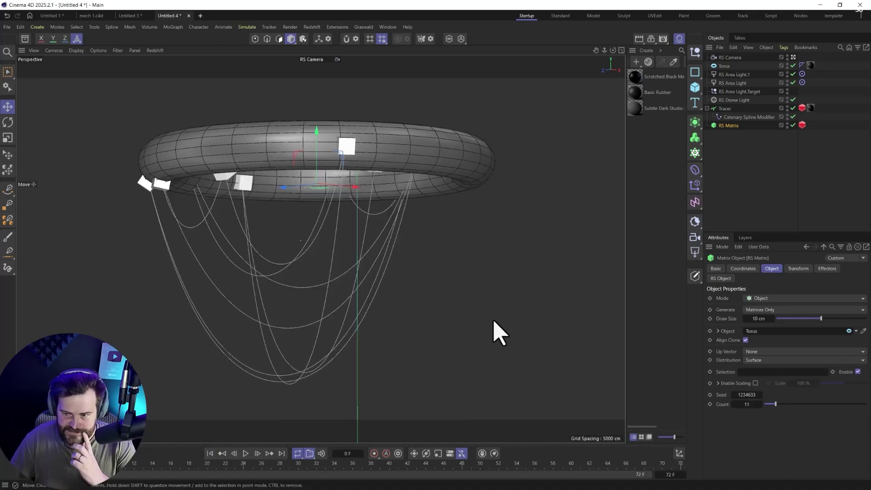
Step: Tilt the Torus steeply and move it sideways, away from the scene's centre
{"action": "left_click", "coordinate": [725, 66]}
{"action": "key", "text": "r"}
{"action": "left_click_drag", "start_coordinate": [348, 156], "coordinate": [377, 129]}
{"action": "key", "text": "e"}
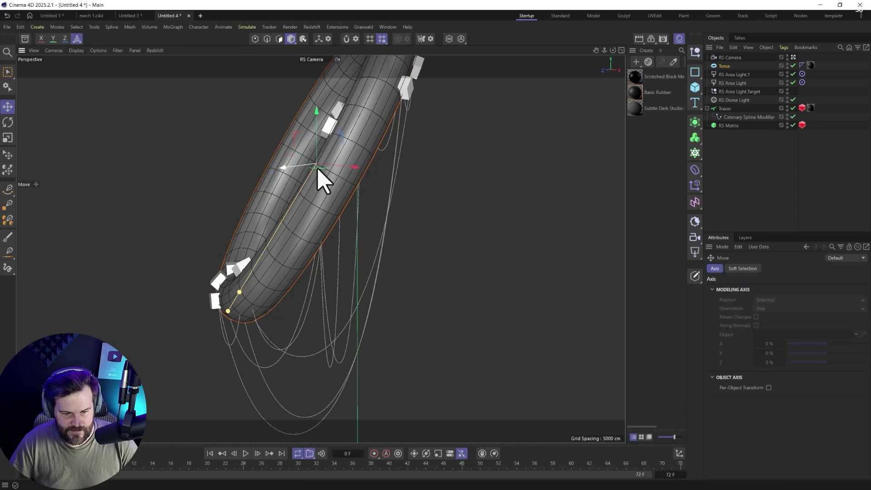
{"action": "left_click_drag", "start_coordinate": [342, 169], "coordinate": [221, 180]}
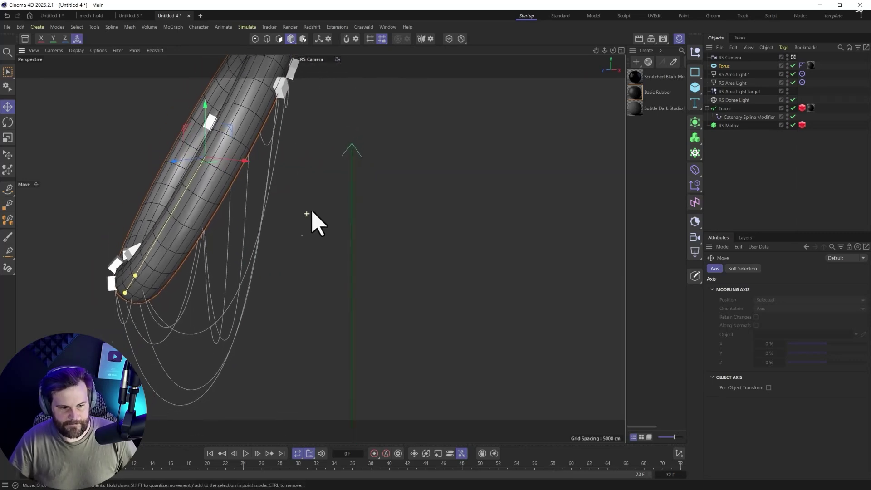
Step: Place a copy of the Torus opposite the original, with a ring radius of about 61 cm and a different rotation
{"action": "left_click_drag", "start_coordinate": [312, 220], "coordinate": [507, 191]}
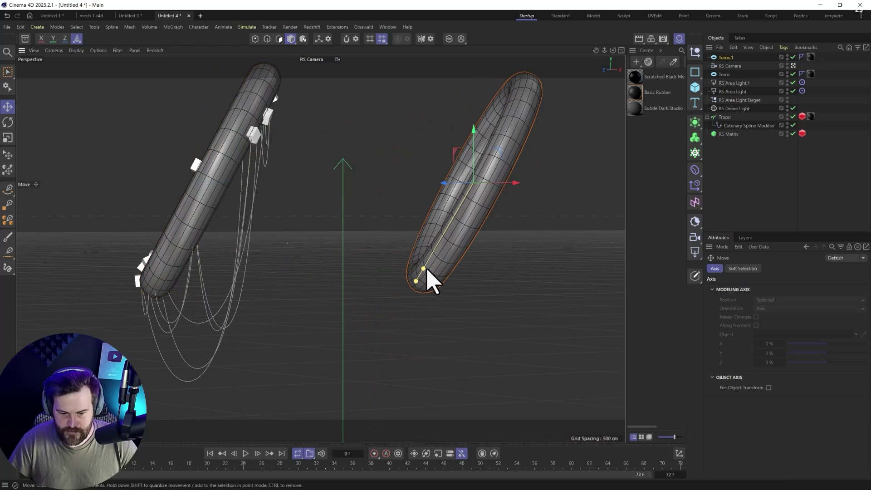
{"action": "left_click_drag", "start_coordinate": [426, 278], "coordinate": [467, 206]}
{"action": "key", "text": "r"}
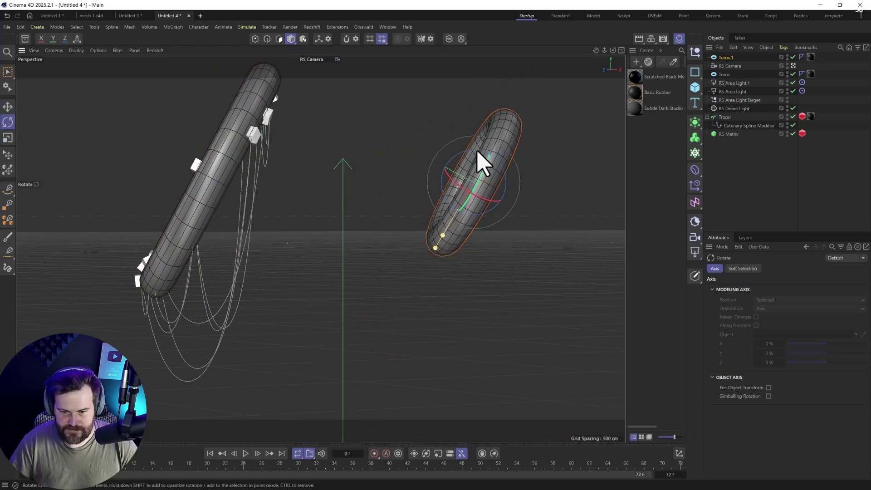
{"action": "left_click_drag", "start_coordinate": [478, 156], "coordinate": [433, 140]}
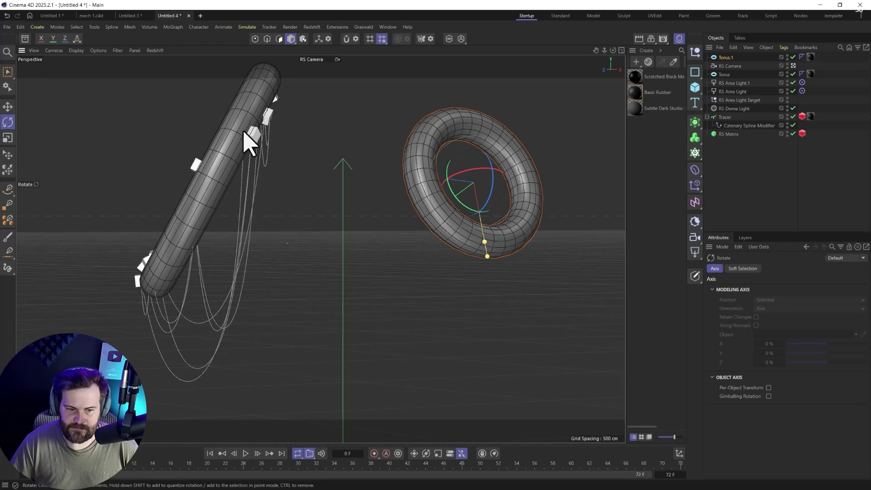
Step: Try adding the torus copy to the Tracer's Trace Link beside the RS Matrix, and remove it again
{"action": "left_click", "coordinate": [725, 117]}
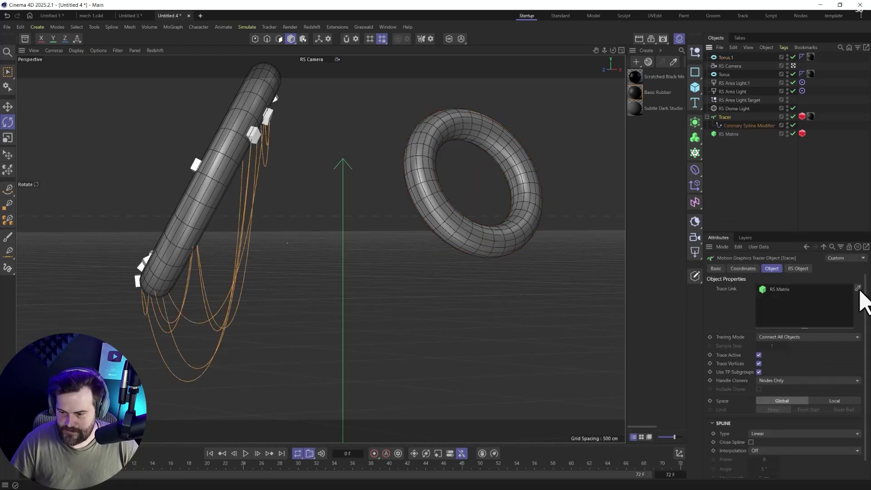
{"action": "left_click", "coordinate": [524, 148]}
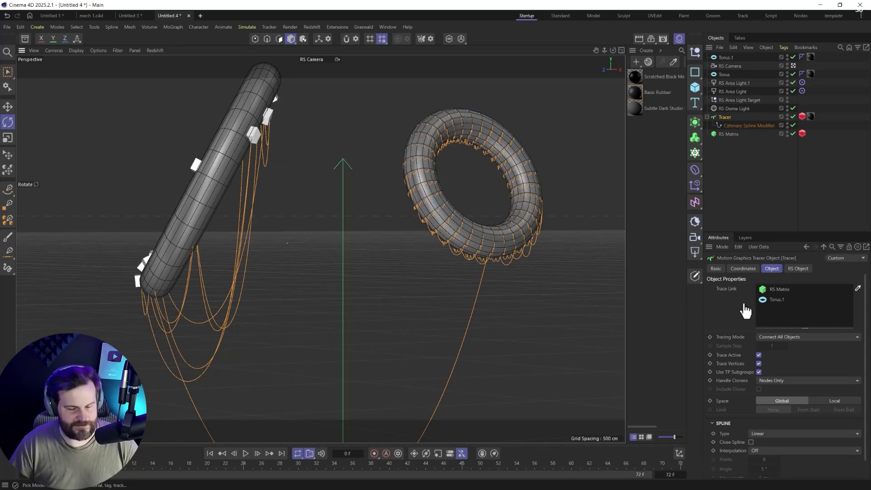
{"action": "key", "text": "Delete"}
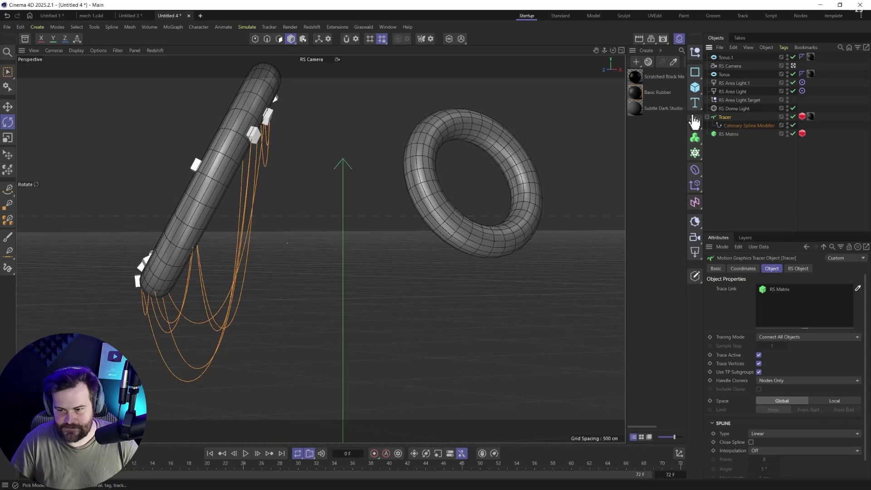
{"action": "left_click", "coordinate": [8, 104]}
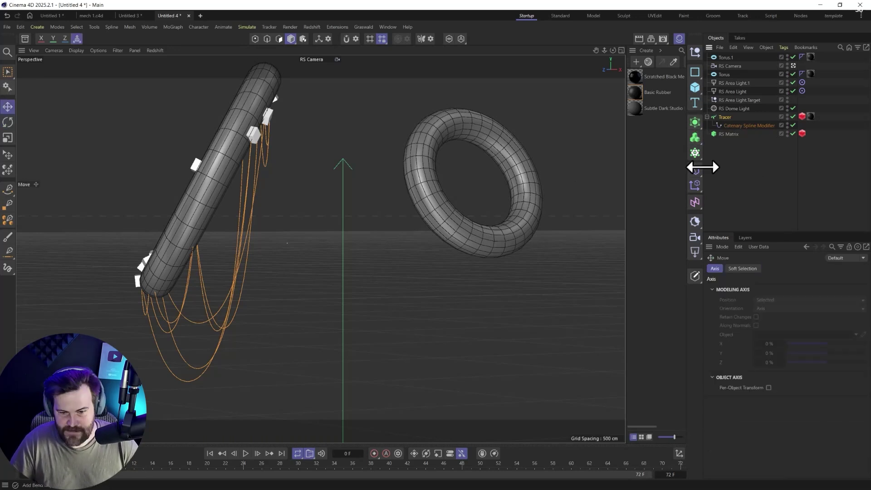
Step: Add a Connect object and nest both toruses under it
{"action": "left_click", "coordinate": [695, 123]}
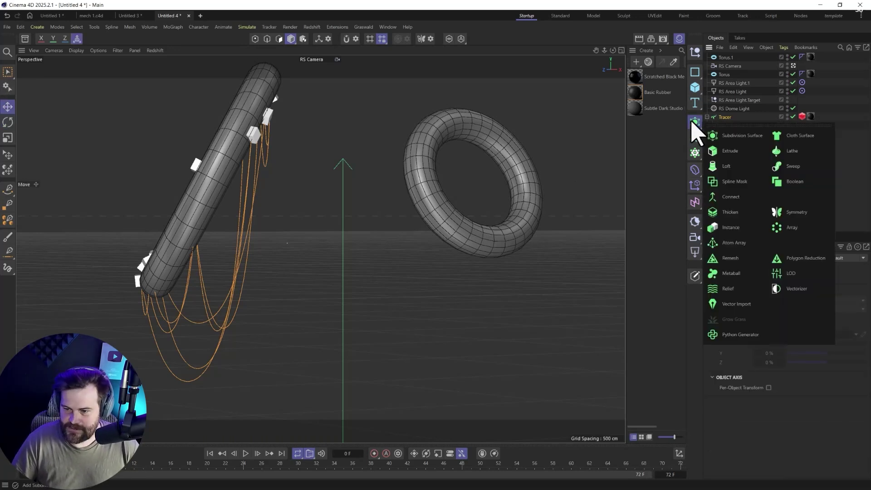
{"action": "left_click", "coordinate": [730, 196]}
{"action": "mouse_move", "coordinate": [728, 68]}
{"action": "left_mouse_down"}
{"action": "mouse_move", "coordinate": [727, 57]}
{"action": "mouse_move", "coordinate": [731, 68]}
{"action": "left_mouse_up"}
{"action": "left_click", "coordinate": [728, 58]}
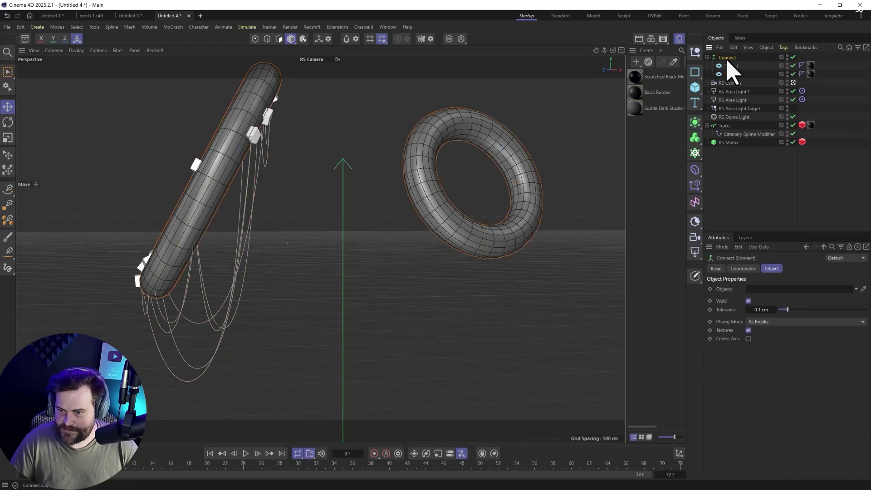
Step: Set the Connect object as the RS Matrix's distribution object and raise the matrix count
{"action": "left_click", "coordinate": [731, 143]}
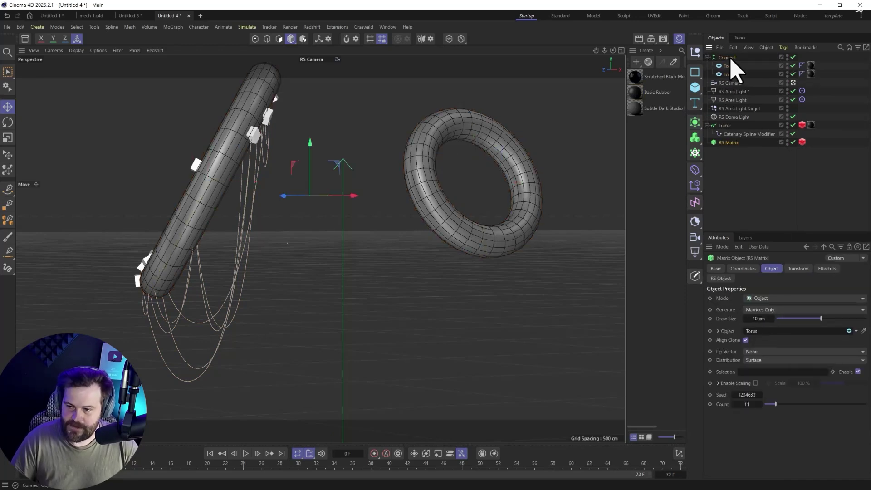
{"action": "left_click_drag", "start_coordinate": [804, 287], "coordinate": [770, 335]}
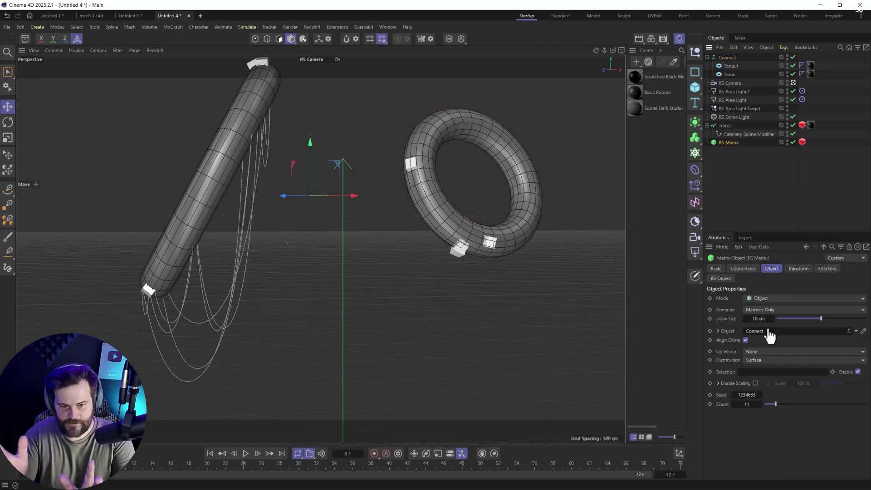
{"action": "left_click_drag", "start_coordinate": [776, 404], "coordinate": [811, 405]}
Step: Move the smaller torus closer to the original and rotate it to lie flatter
{"action": "left_click", "coordinate": [730, 66]}
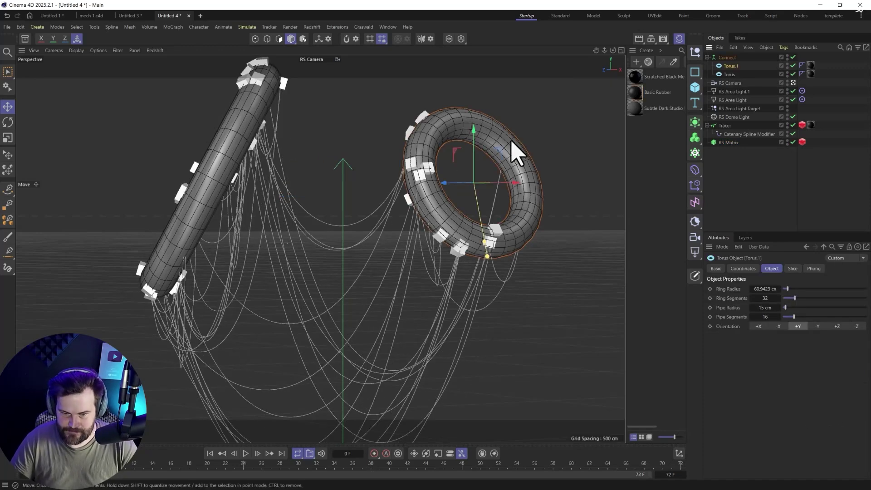
{"action": "left_click_drag", "start_coordinate": [516, 152], "coordinate": [463, 154]}
{"action": "key", "text": "r"}
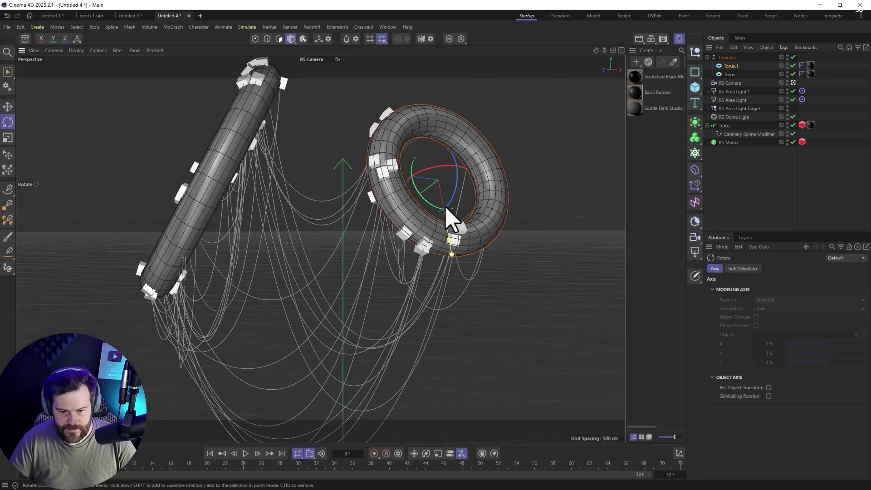
{"action": "left_click_drag", "start_coordinate": [451, 218], "coordinate": [301, 170]}
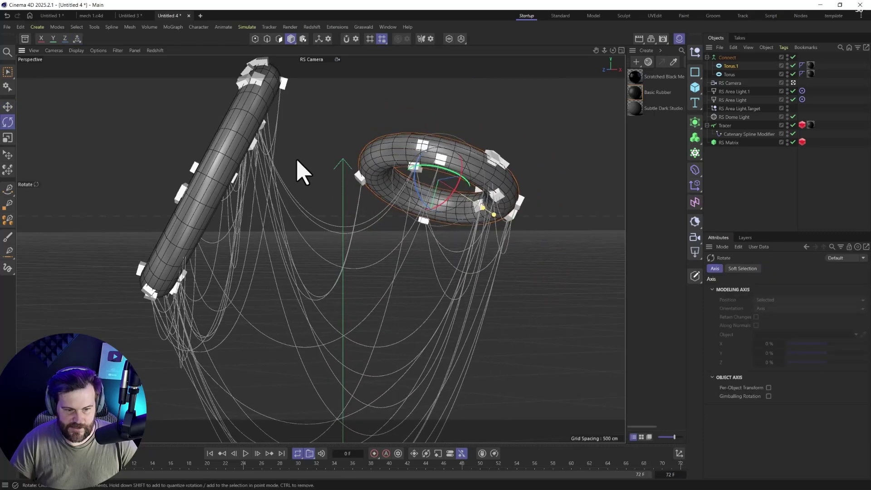
Step: Rotate the larger original torus to lie nearly flat and move it higher, away from the smaller torus
{"action": "left_click", "coordinate": [248, 146]}
{"action": "left_click", "coordinate": [722, 74]}
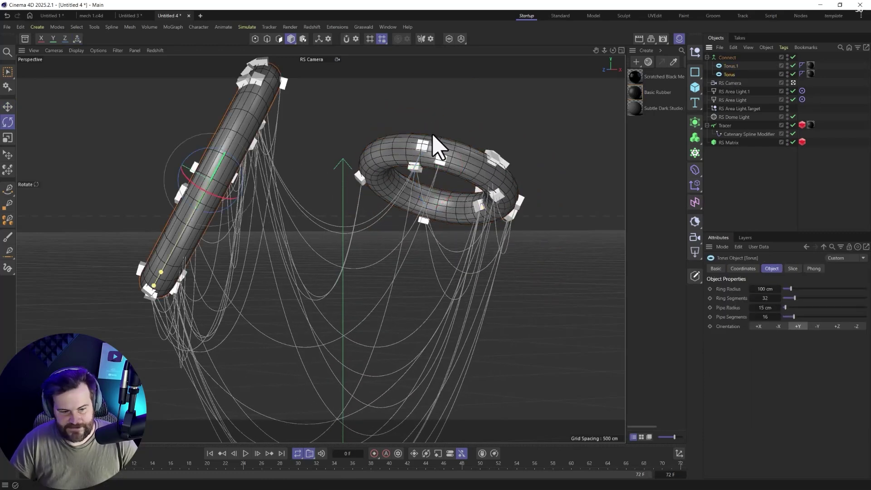
{"action": "left_click_drag", "start_coordinate": [211, 154], "coordinate": [179, 30]}
{"action": "key", "text": "e"}
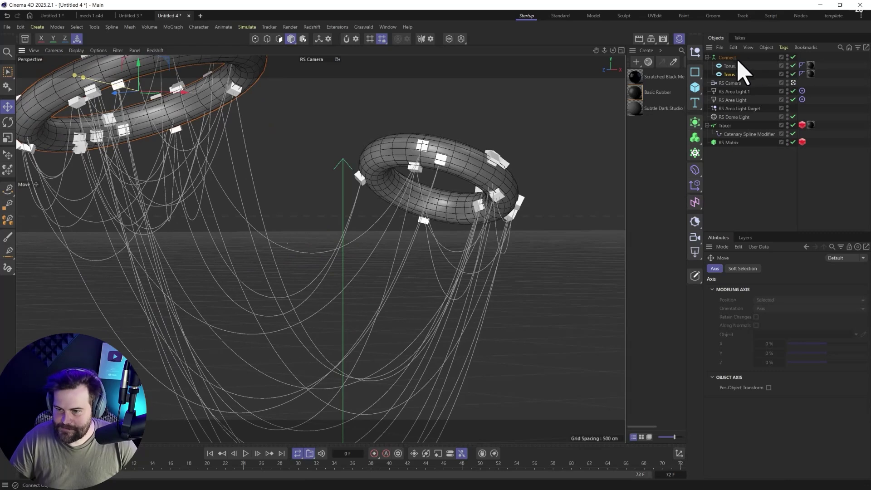
Step: Set the Catenary Spline Modifier's sag to 28% to tighten the cables between the toruses
{"action": "left_click", "coordinate": [753, 134]}
{"action": "left_click_drag", "start_coordinate": [822, 327], "coordinate": [797, 327]}
{"action": "left_click_drag", "start_coordinate": [443, 220], "coordinate": [334, 231], "text": "alt"}
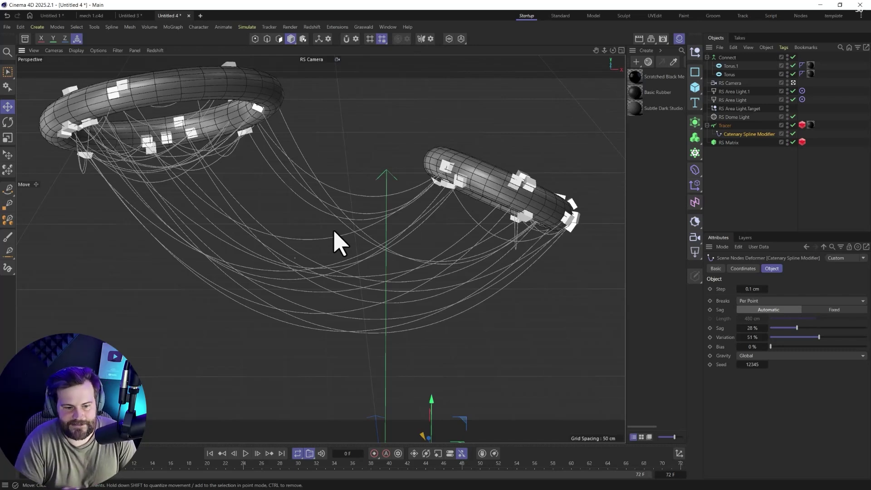
Step: Duplicate the larger torus twice inside the Connect object and move one copy above and beside the smaller torus
{"action": "left_click", "coordinate": [728, 74]}
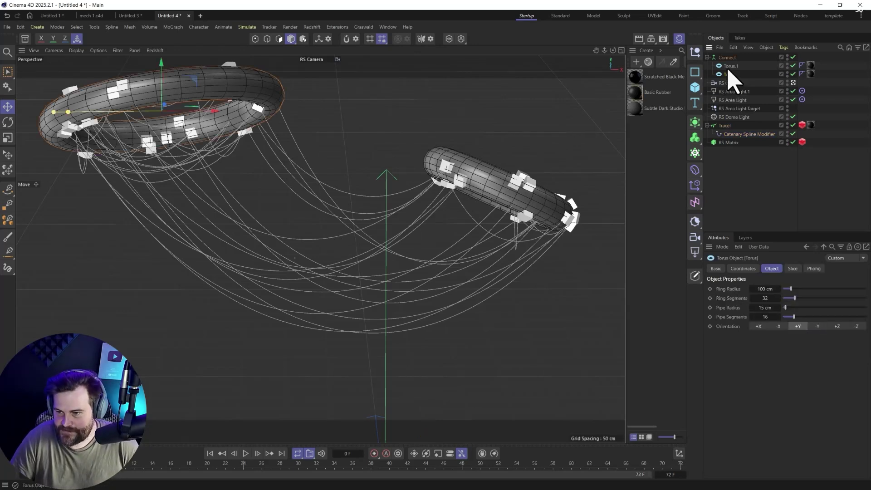
{"action": "left_click_drag", "start_coordinate": [731, 61], "coordinate": [732, 62], "text": "ctrl"}
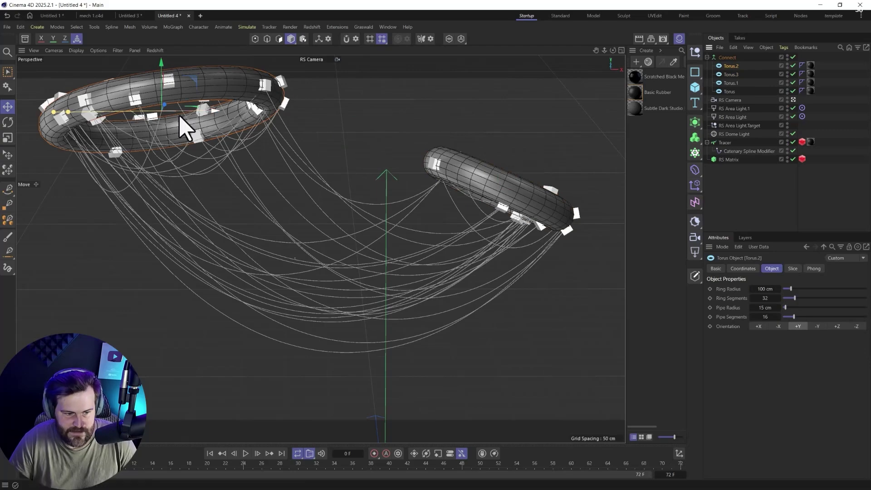
{"action": "left_click_drag", "start_coordinate": [189, 134], "coordinate": [341, 215]}
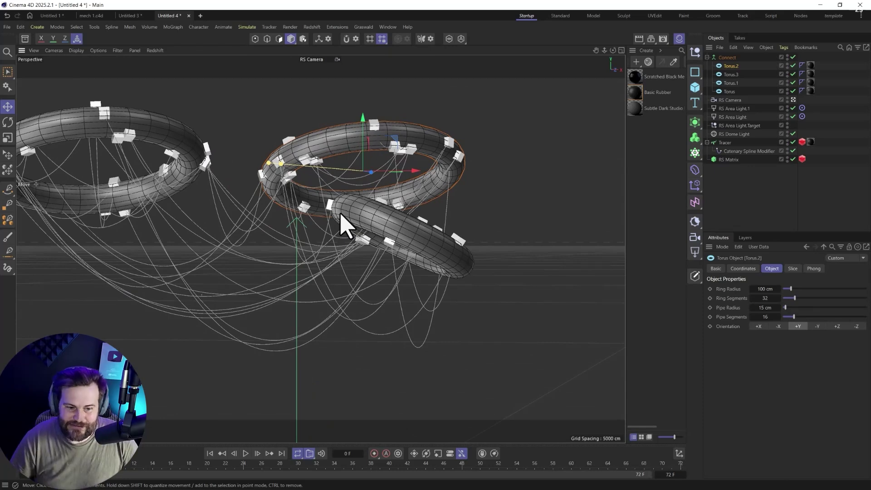
{"action": "left_click_drag", "start_coordinate": [296, 243], "coordinate": [319, 265], "text": "alt"}
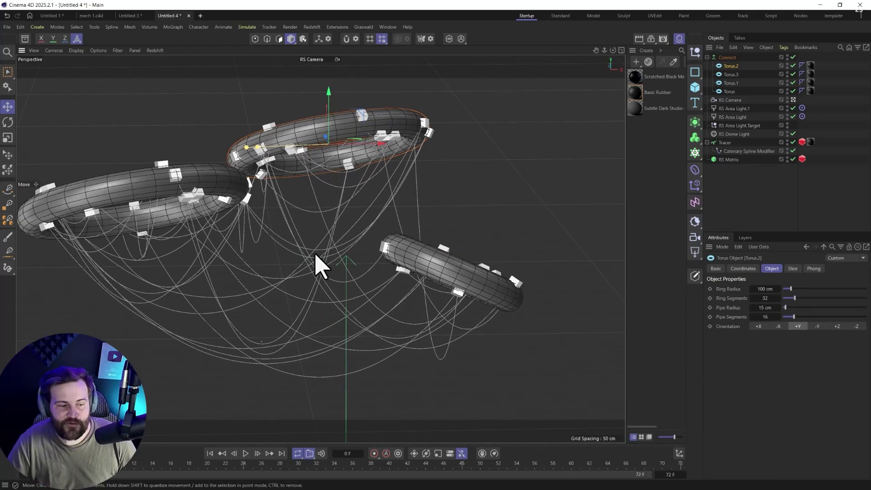
{"action": "left_click_drag", "start_coordinate": [330, 228], "coordinate": [278, 171], "text": "alt"}
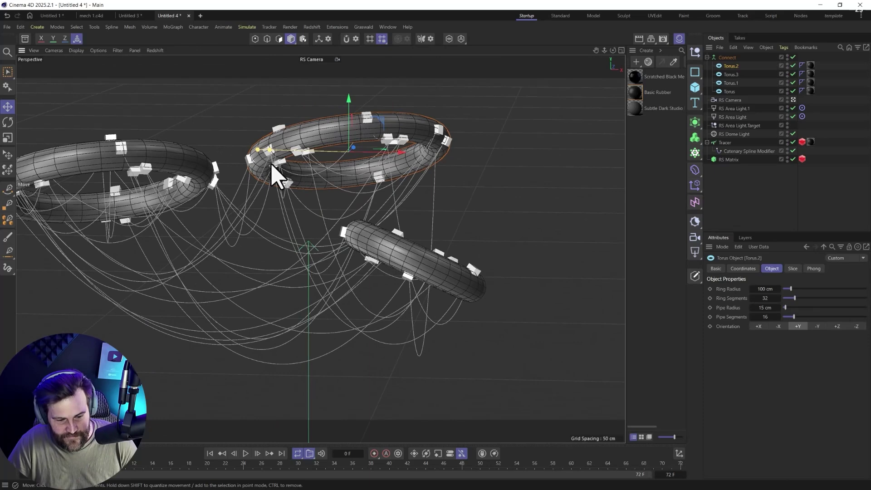
Step: Switch to the mech 1.c4d document and set the RS Dome Light's intensity to 5
{"action": "left_click", "coordinate": [92, 15]}
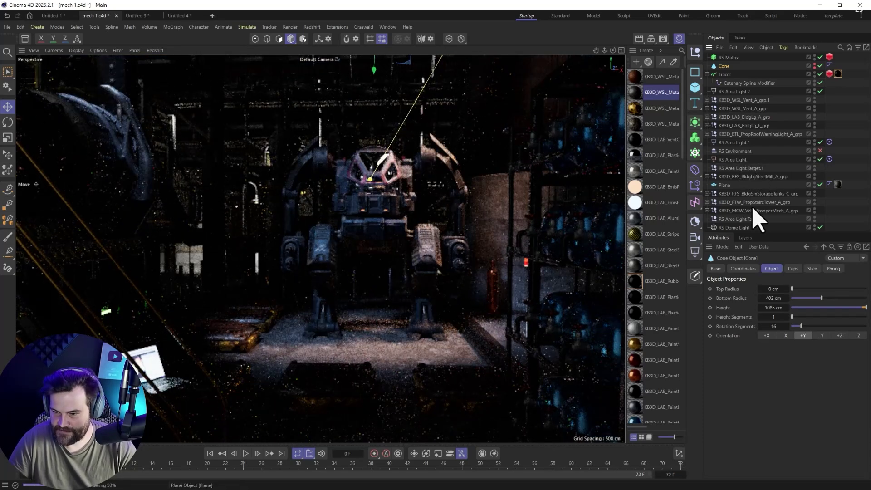
{"action": "left_click", "coordinate": [745, 227]}
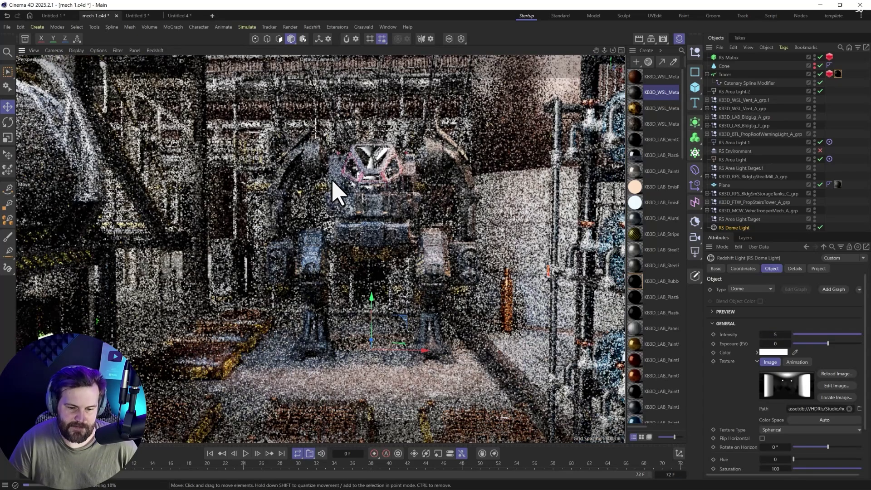
Step: Examine the brightened mech hall from above and several angles, and return to the front view of the mech
{"action": "left_click_drag", "start_coordinate": [373, 195], "coordinate": [467, 300], "text": "alt"}
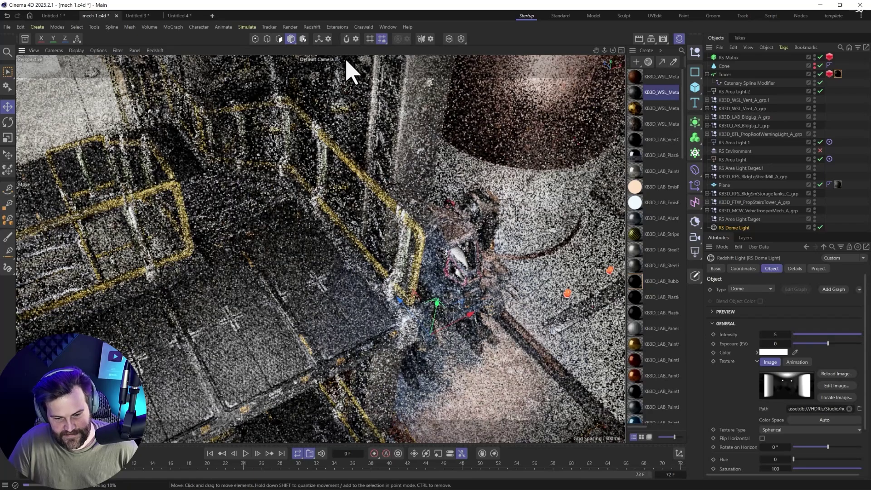
{"action": "left_click_drag", "start_coordinate": [382, 186], "coordinate": [420, 252], "text": "alt"}
{"action": "left_click_drag", "start_coordinate": [426, 184], "coordinate": [436, 230], "text": "alt"}
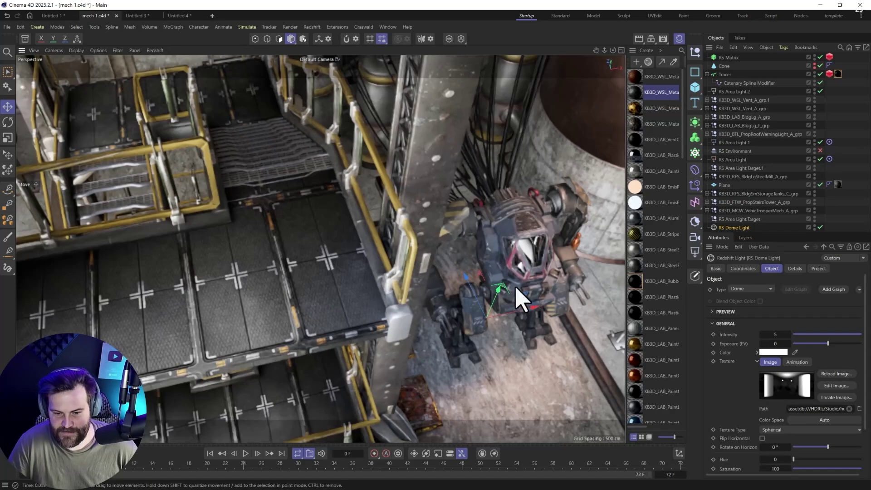
{"action": "left_click_drag", "start_coordinate": [483, 258], "coordinate": [501, 311], "text": "alt"}
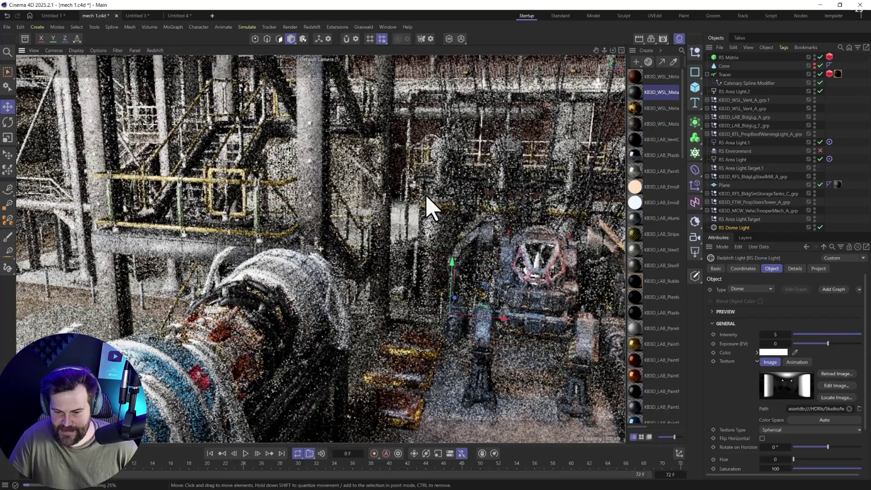
{"action": "left_click_drag", "start_coordinate": [433, 320], "coordinate": [433, 283], "text": "alt"}
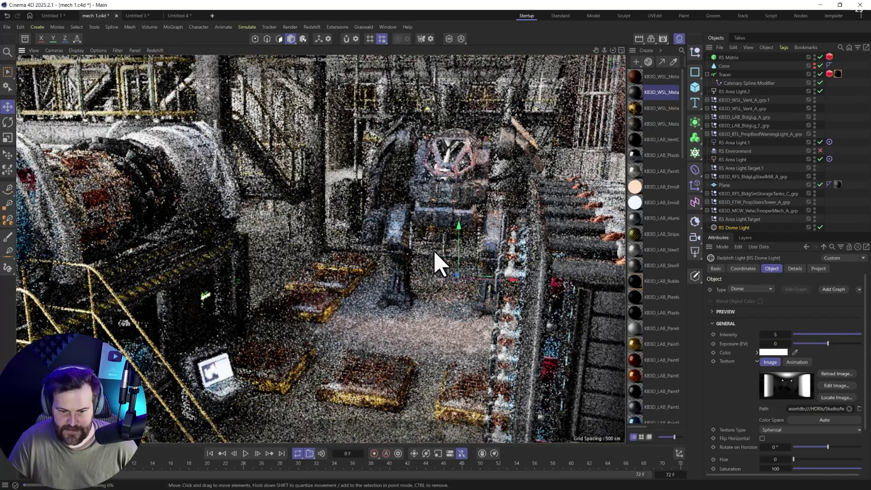
{"action": "key", "text": "ctrl+shift+z"}
{"action": "key", "text": "ctrl+shift+z"}
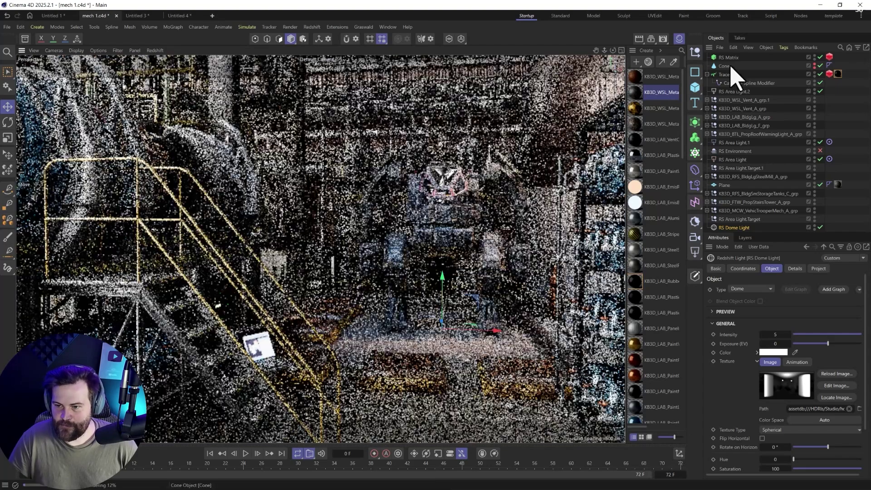
Step: Reveal the hidden Cone above the mech and examine how the cables hang from it in the side view
{"action": "left_click", "coordinate": [723, 65]}
{"action": "left_click", "coordinate": [820, 66]}
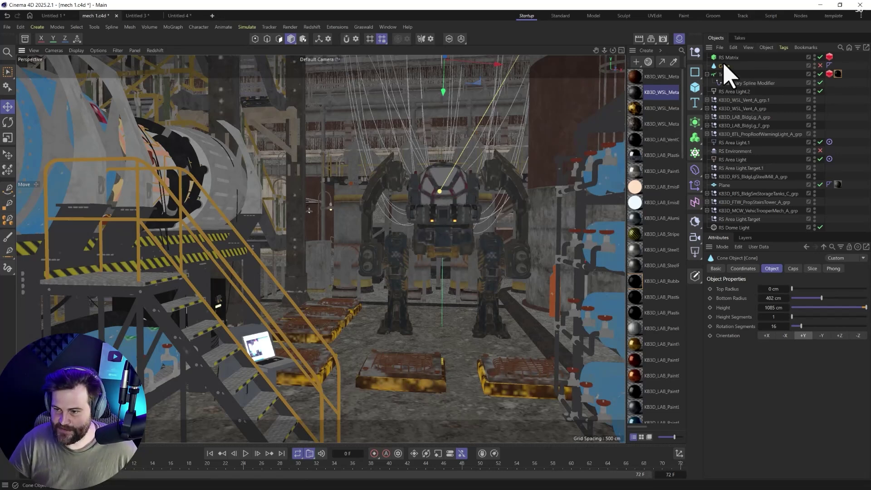
{"action": "left_click", "coordinate": [820, 66]}
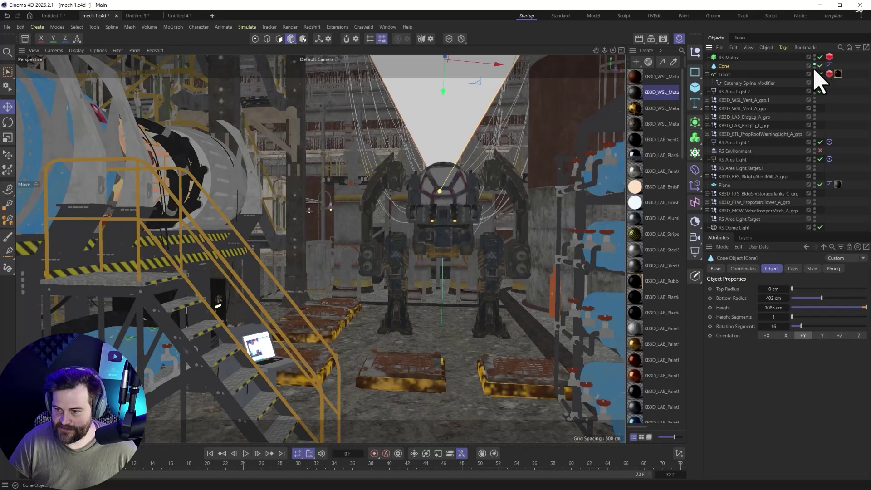
{"action": "middle_click", "coordinate": [468, 173]}
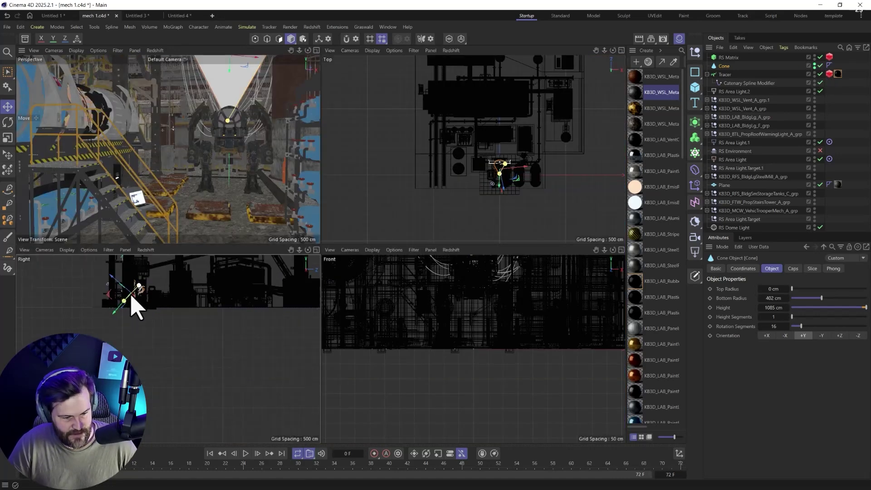
{"action": "scroll", "coordinate": [136, 309], "scroll_direction": "up", "scroll_amount": 10}
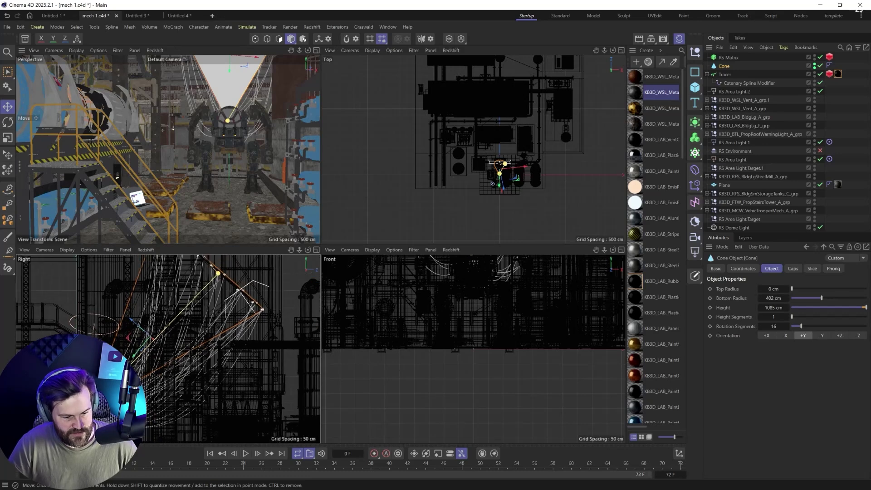
{"action": "scroll", "coordinate": [176, 313], "scroll_direction": "up", "scroll_amount": 3}
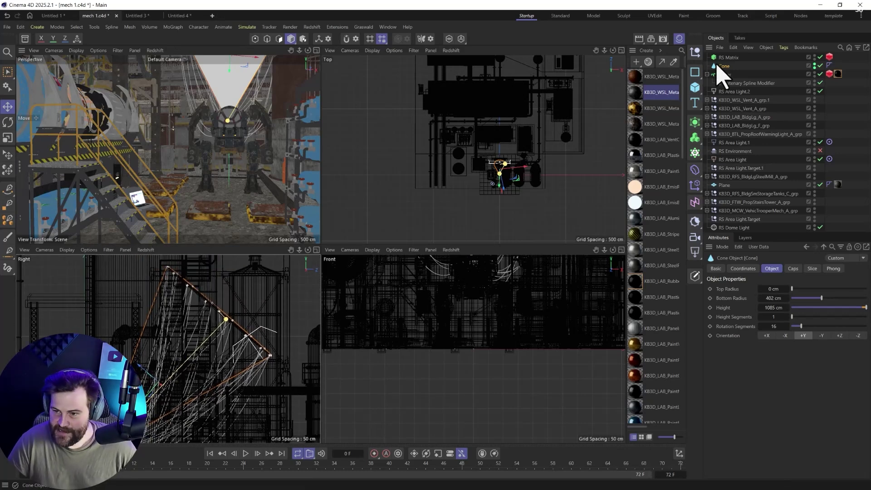
Step: Check the RS Matrix's distribution settings against the Cone's vertices, and hide the Cone again in the perspective view
{"action": "left_click", "coordinate": [728, 58]}
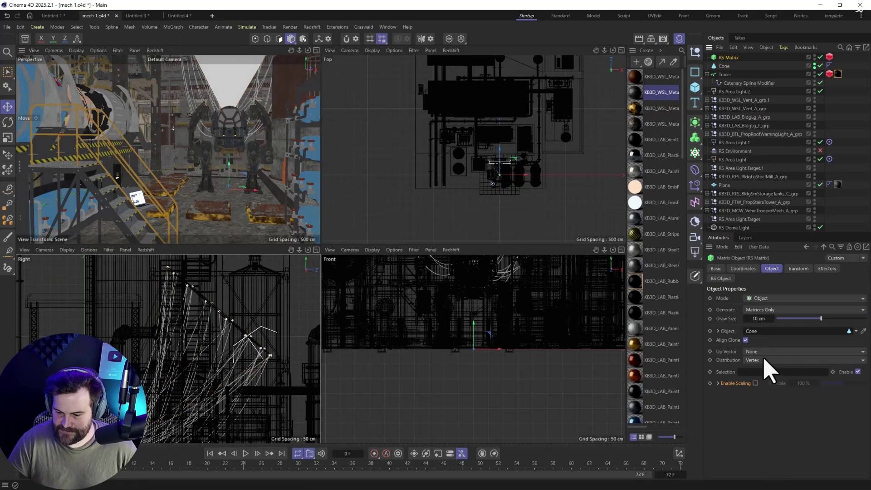
{"action": "left_click", "coordinate": [725, 66]}
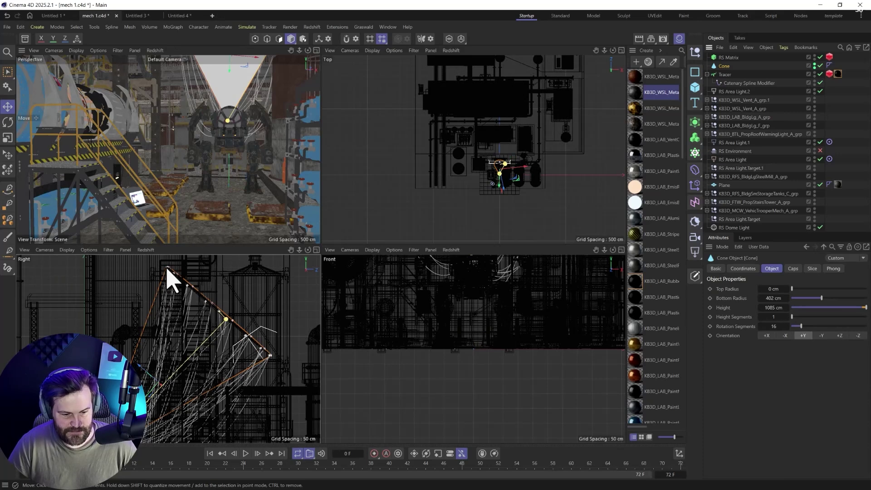
{"action": "middle_click_drag", "start_coordinate": [191, 399], "coordinate": [218, 336], "text": "alt"}
{"action": "scroll", "coordinate": [186, 342], "scroll_direction": "up", "scroll_amount": 2}
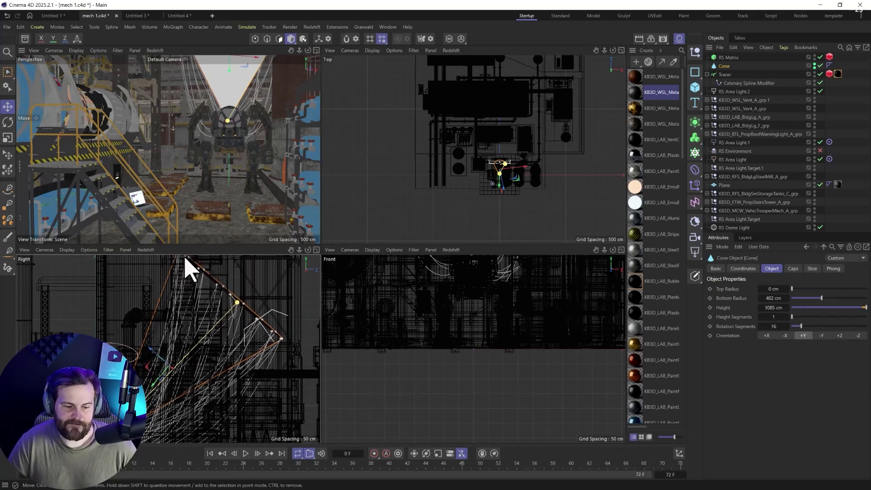
{"action": "middle_click", "coordinate": [209, 136]}
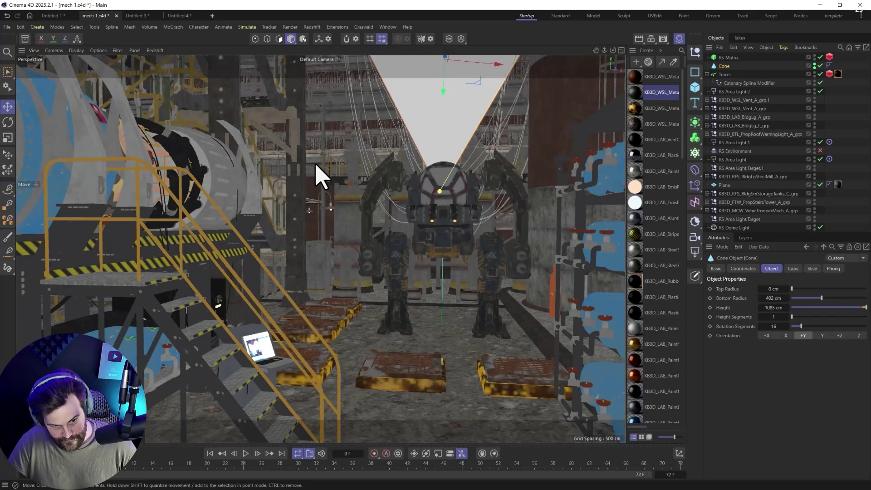
{"action": "left_click", "coordinate": [815, 64]}
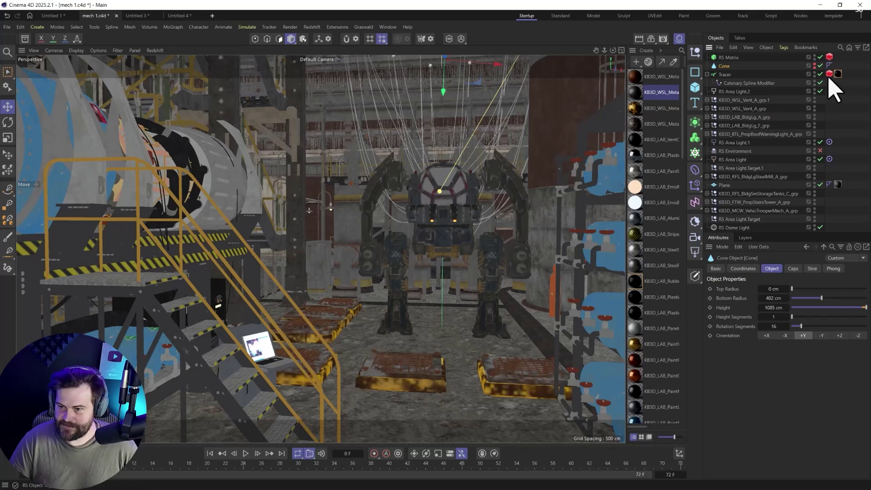
Step: Check the curve settings in the Tracer's Redshift Object tag and examine the cables around the mech up close
{"action": "left_click", "coordinate": [829, 74]}
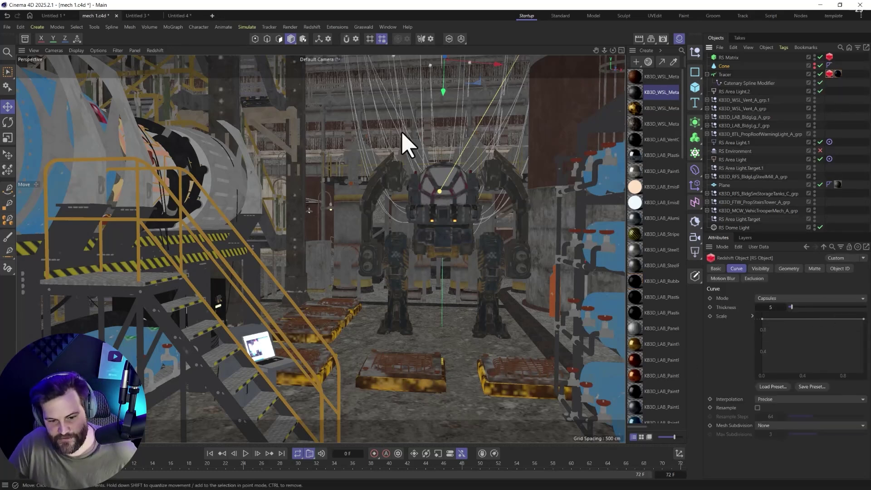
{"action": "scroll", "coordinate": [383, 219], "scroll_direction": "up", "scroll_amount": 4}
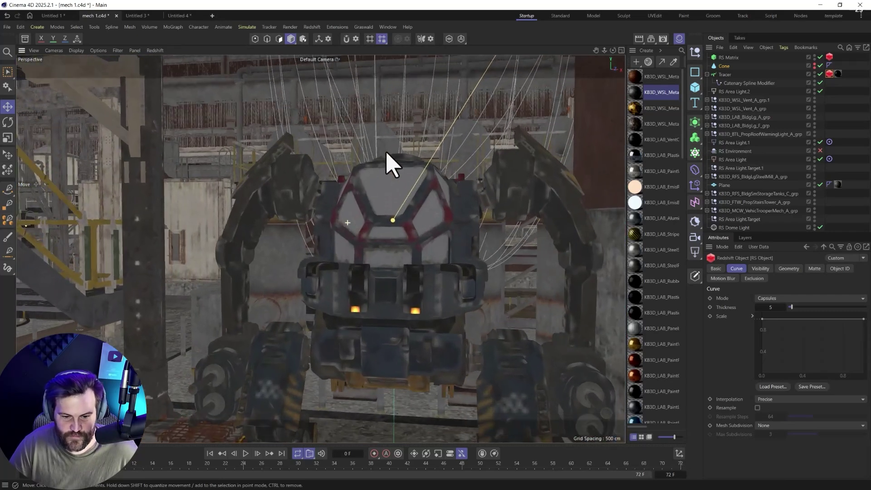
{"action": "scroll", "coordinate": [398, 218], "scroll_direction": "up", "scroll_amount": 3}
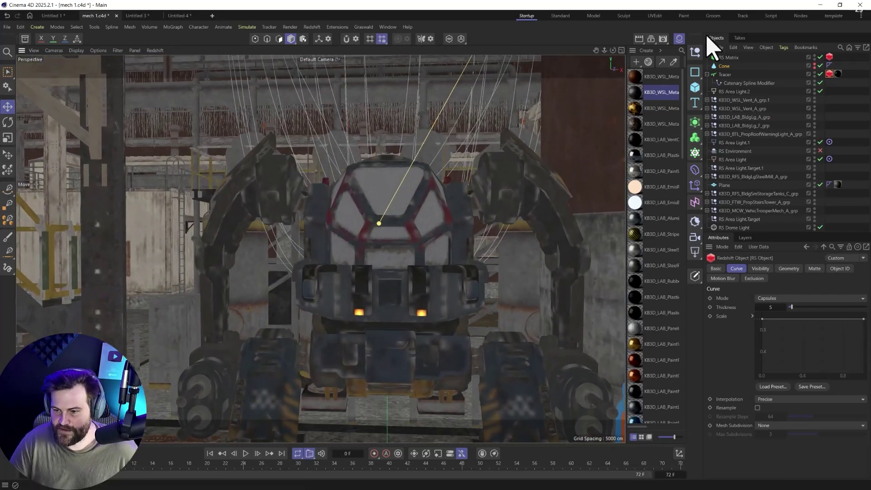
Step: Move the RS Area Light up beside the mech's cables and enlarge it to about 711 by 922 cm
{"action": "left_click", "coordinate": [732, 160]}
{"action": "middle_click", "coordinate": [476, 204]}
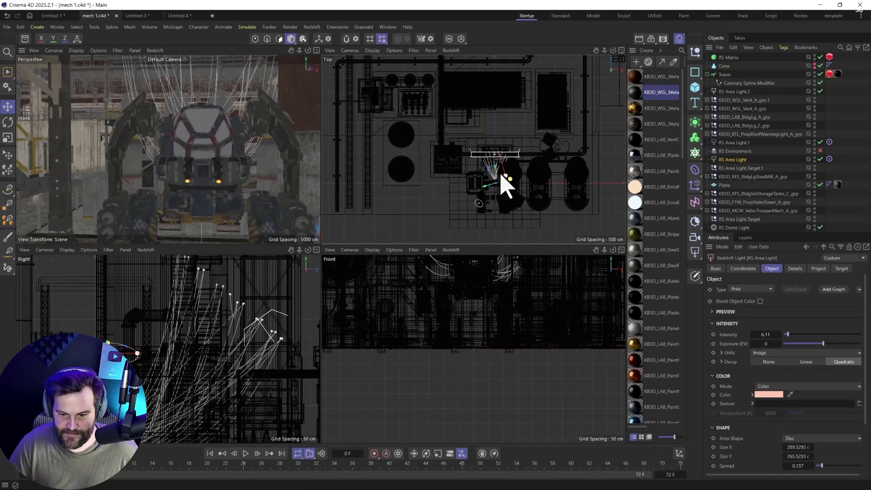
{"action": "mouse_move", "coordinate": [499, 186]}
{"action": "left_mouse_down"}
{"action": "mouse_move", "coordinate": [487, 159]}
{"action": "mouse_move", "coordinate": [490, 171]}
{"action": "mouse_move", "coordinate": [501, 171]}
{"action": "mouse_move", "coordinate": [500, 184]}
{"action": "left_mouse_up"}
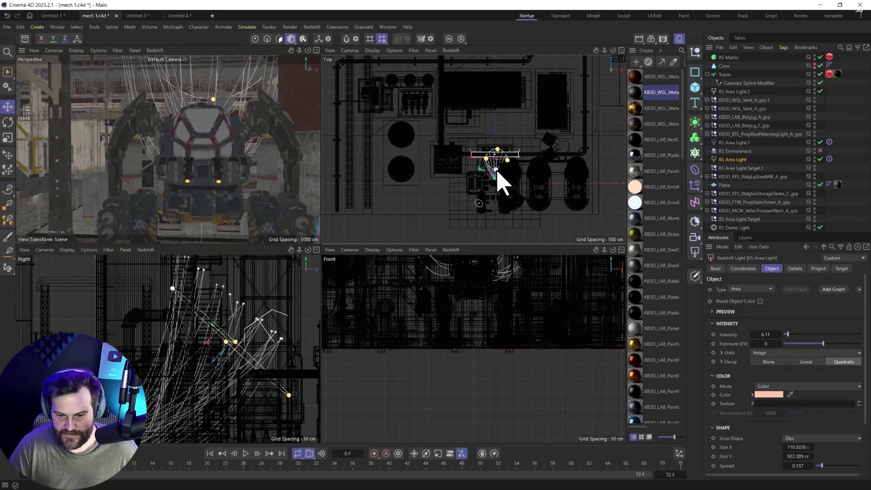
Step: Start the Redshift render of the mech and its cables in the perspective view
{"action": "middle_click", "coordinate": [183, 182]}
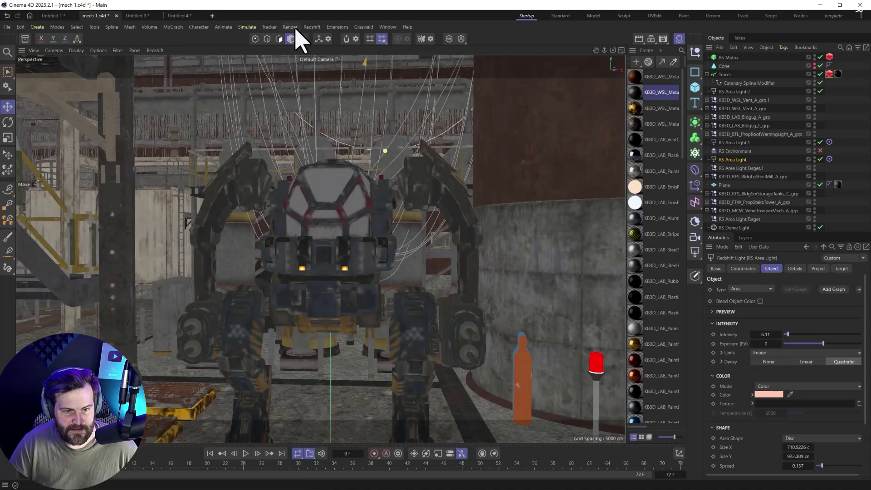
{"action": "left_click", "coordinate": [312, 27]}
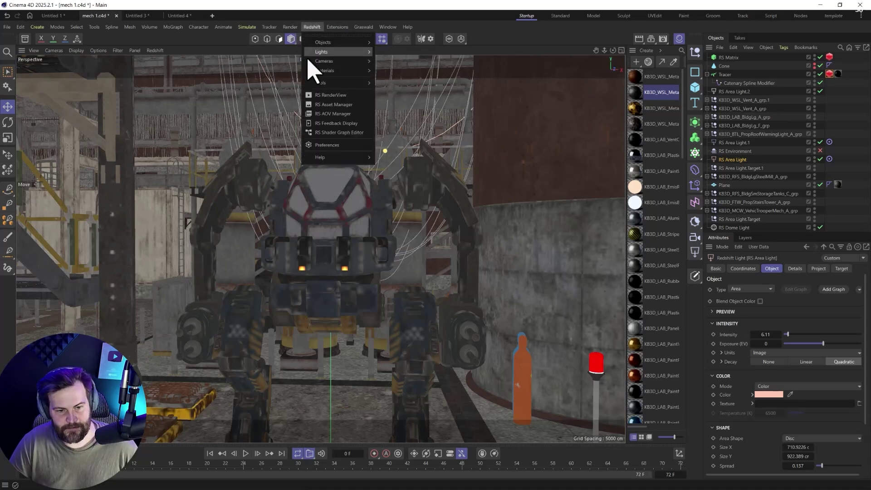
{"action": "left_click", "coordinate": [155, 51]}
{"action": "left_click", "coordinate": [159, 66]}
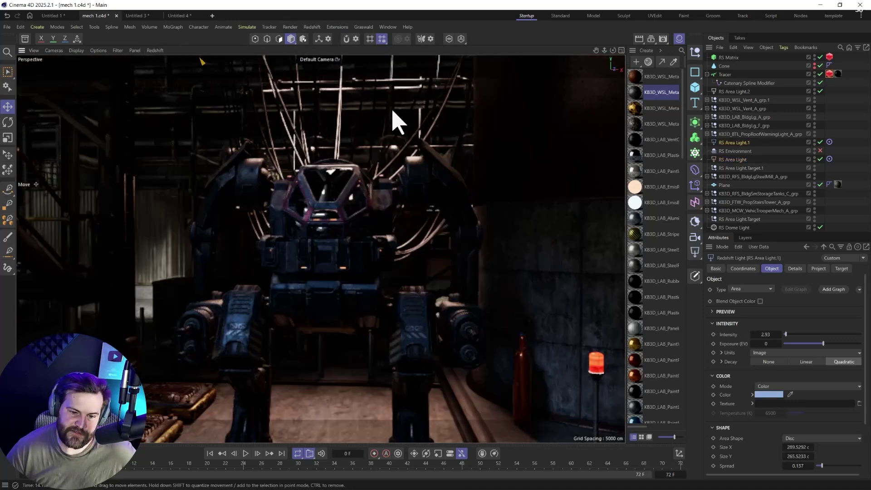